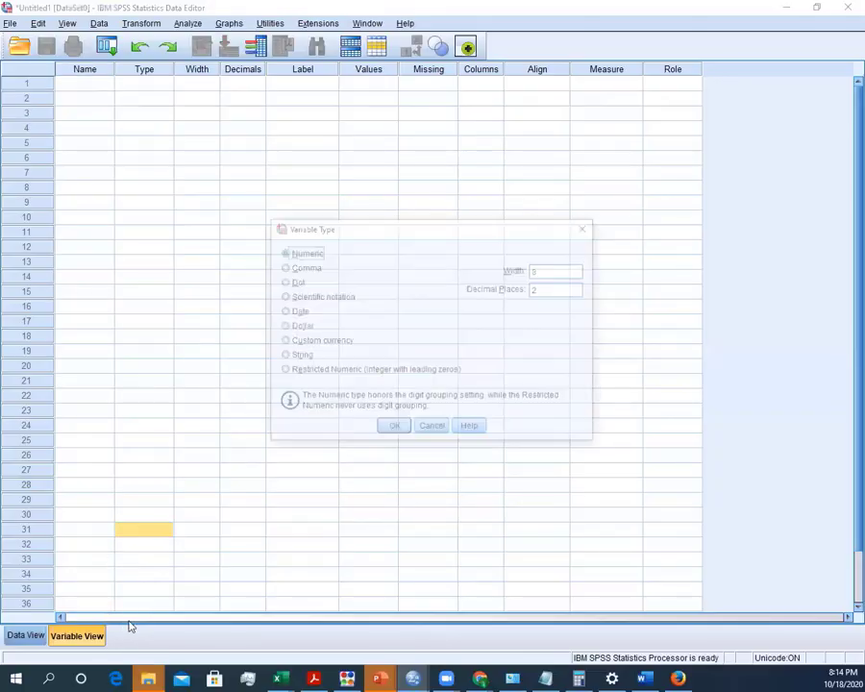
Dismiss the variable type dialog unchanged and return to Variable View
{"action": "left_click", "coordinate": [438, 432]}
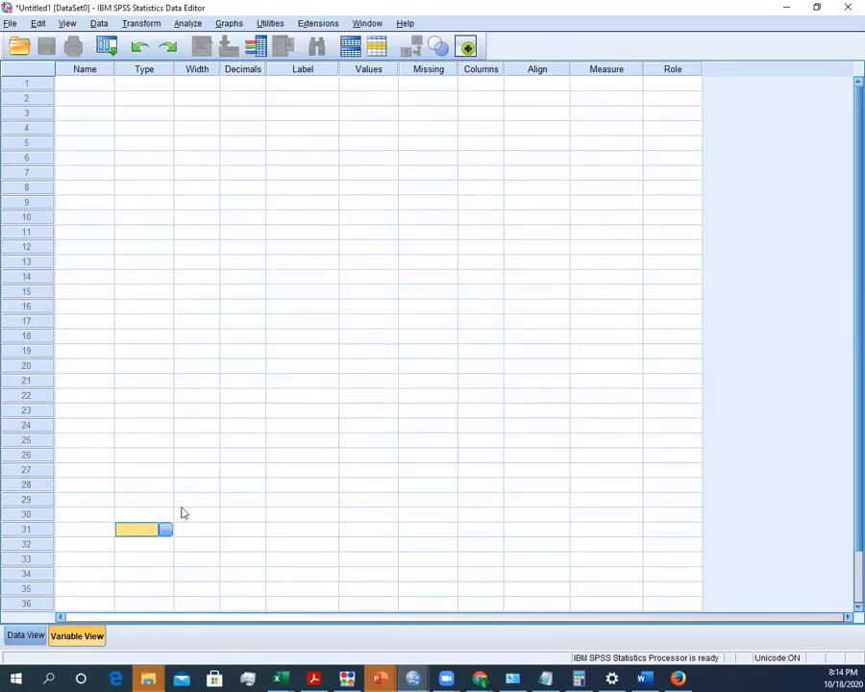
{"action": "left_click", "coordinate": [26, 638]}
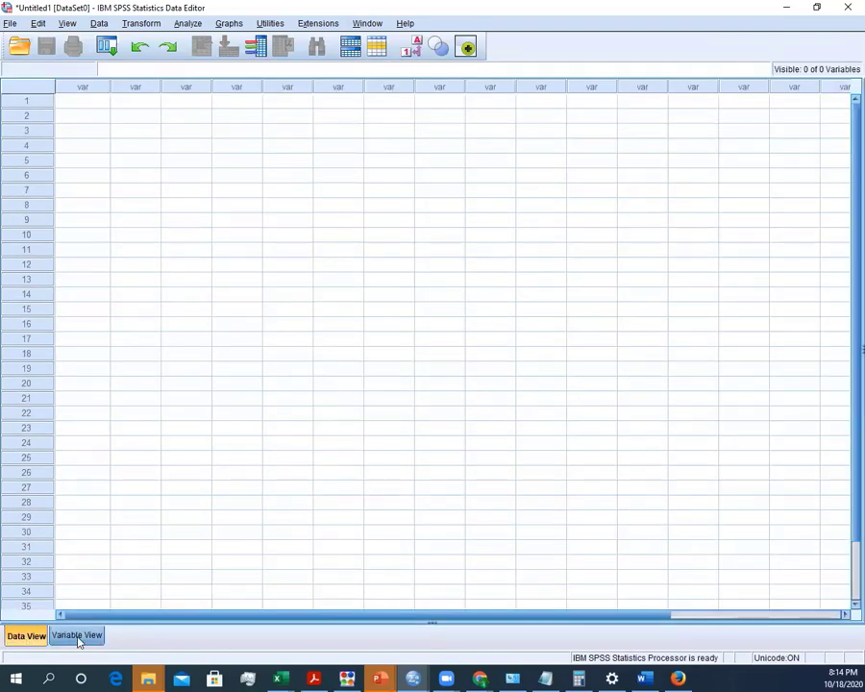
{"action": "left_click", "coordinate": [80, 640]}
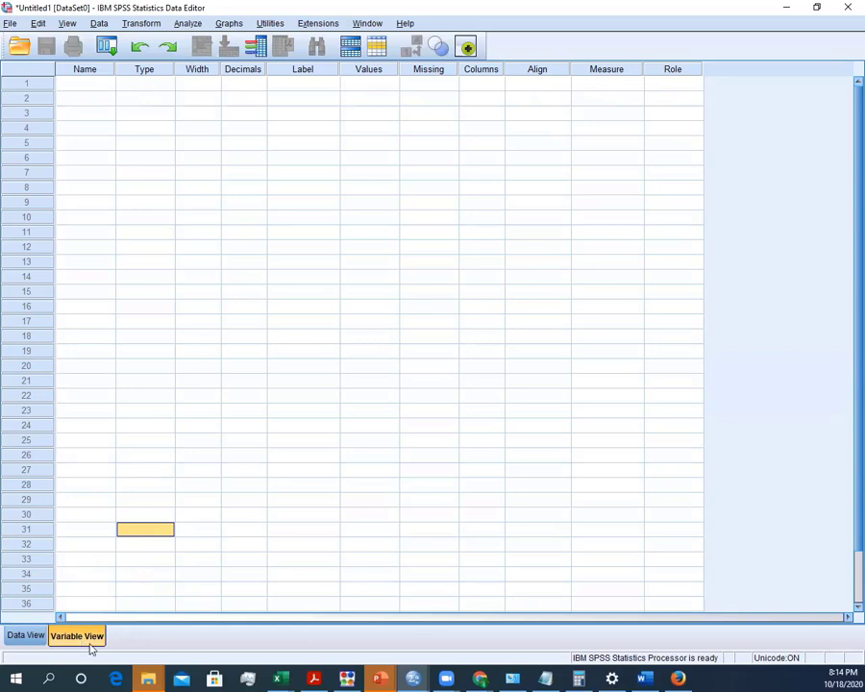
Enter Gender, Education, age and Experience as the names of rows 1–4
{"action": "left_click", "coordinate": [73, 84]}
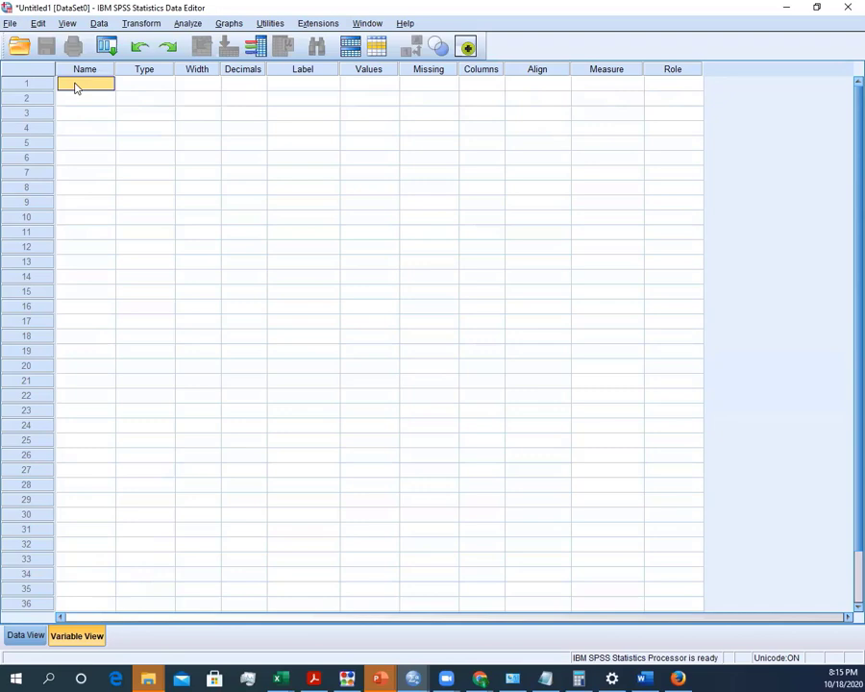
{"action": "type", "text": "Gender"}
{"action": "left_click", "coordinate": [83, 102]}
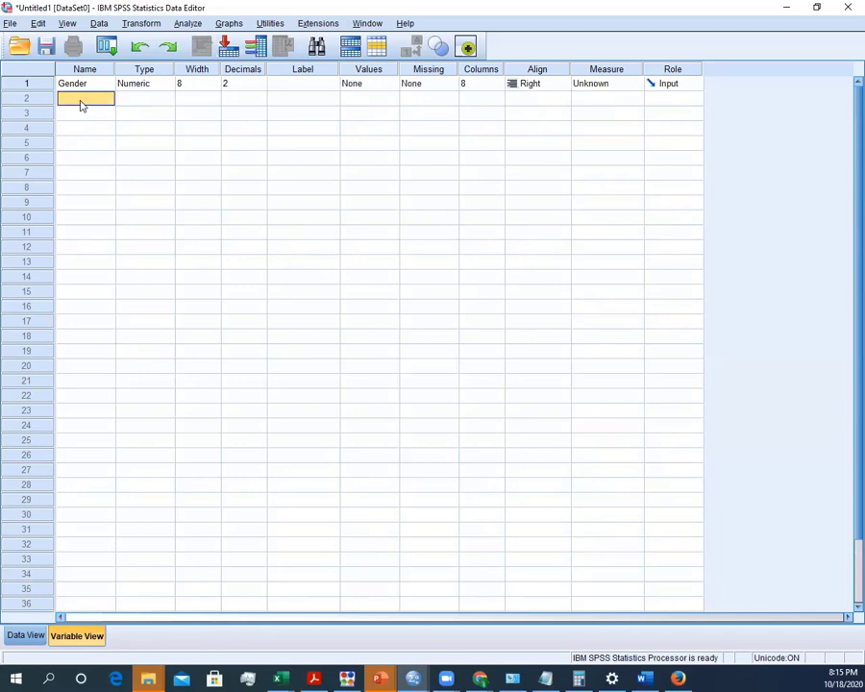
{"action": "left_click", "coordinate": [81, 98]}
{"action": "type", "text": "Education"}
{"action": "key", "text": "Return"}
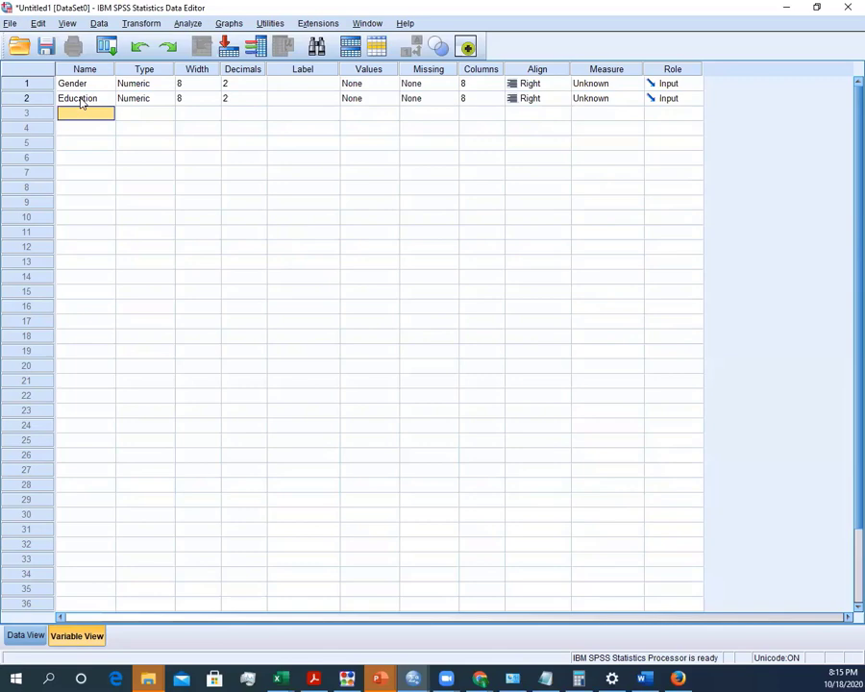
{"action": "type", "text": "age"}
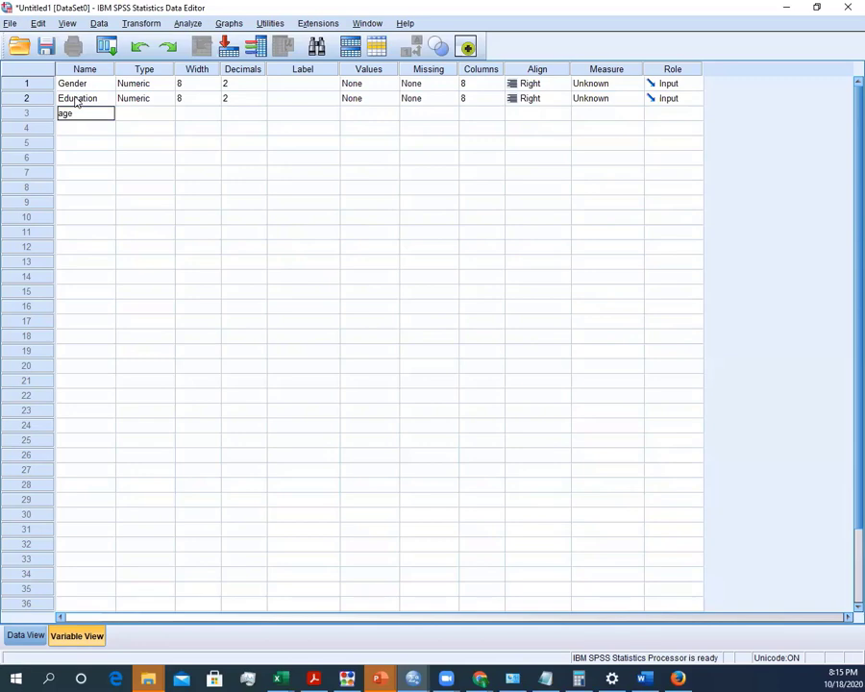
{"action": "key", "text": "Return"}
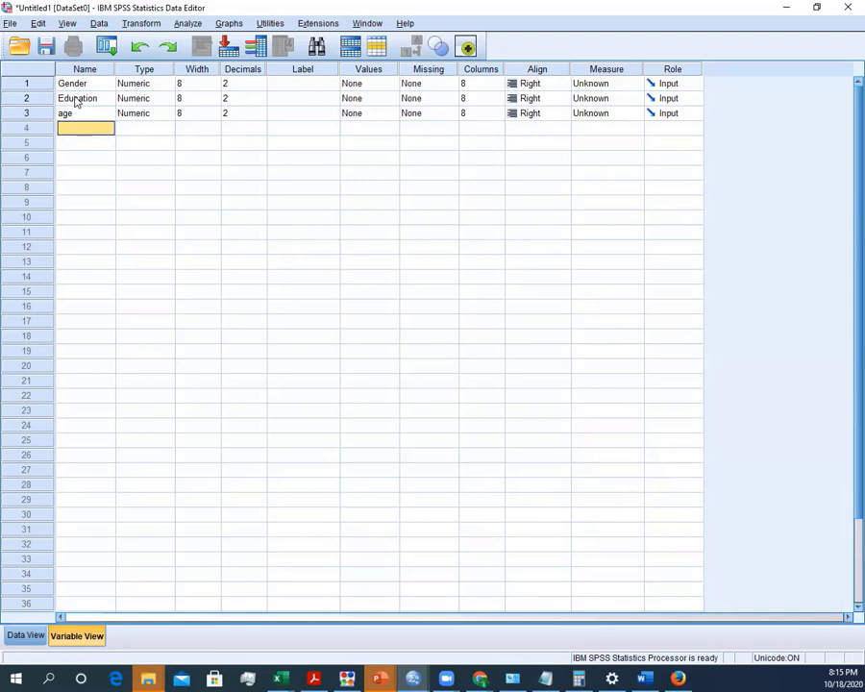
{"action": "type", "text": "Exp"}
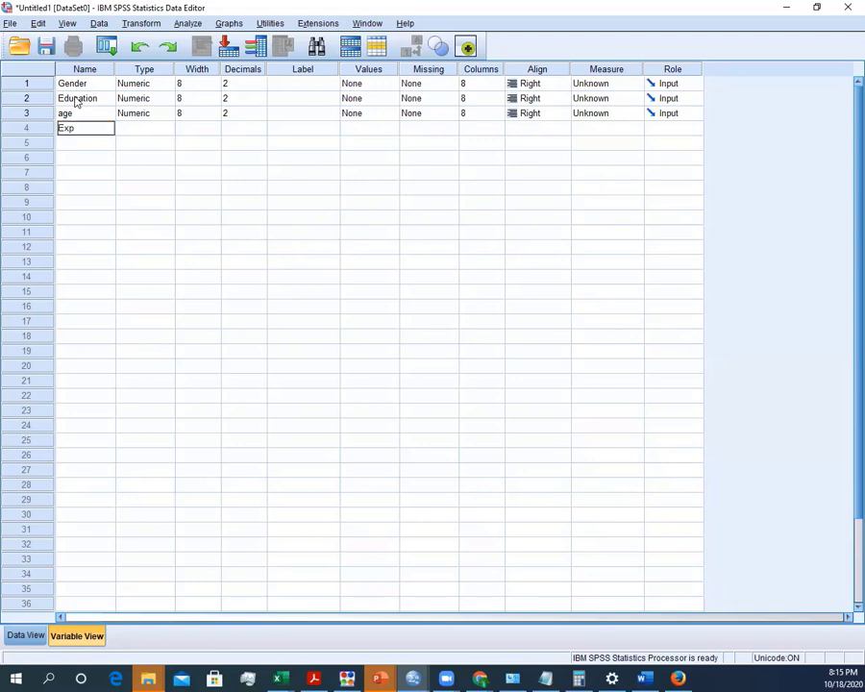
{"action": "type", "text": "erience"}
{"action": "key", "text": "Return"}
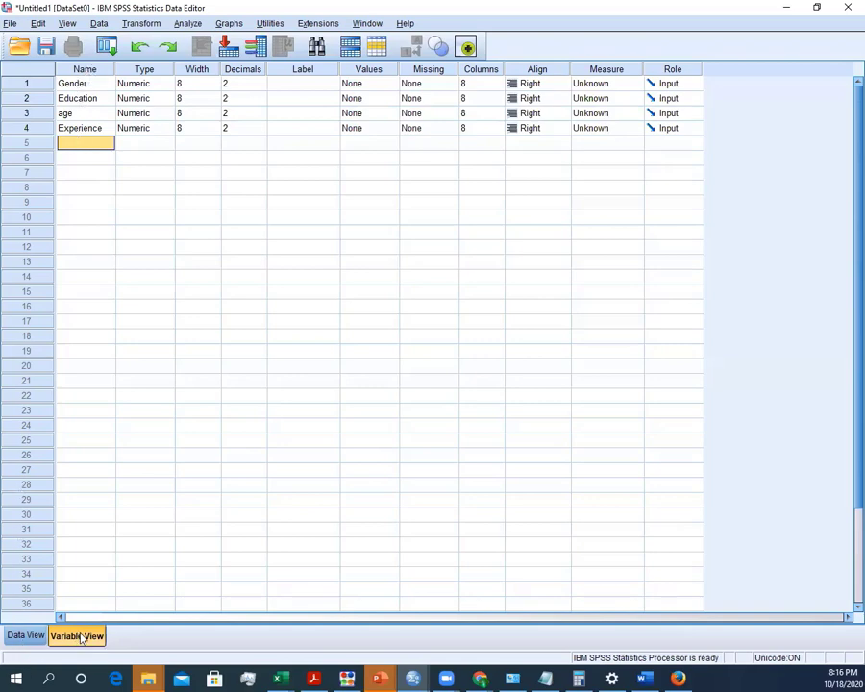
{"action": "left_click", "coordinate": [20, 636]}
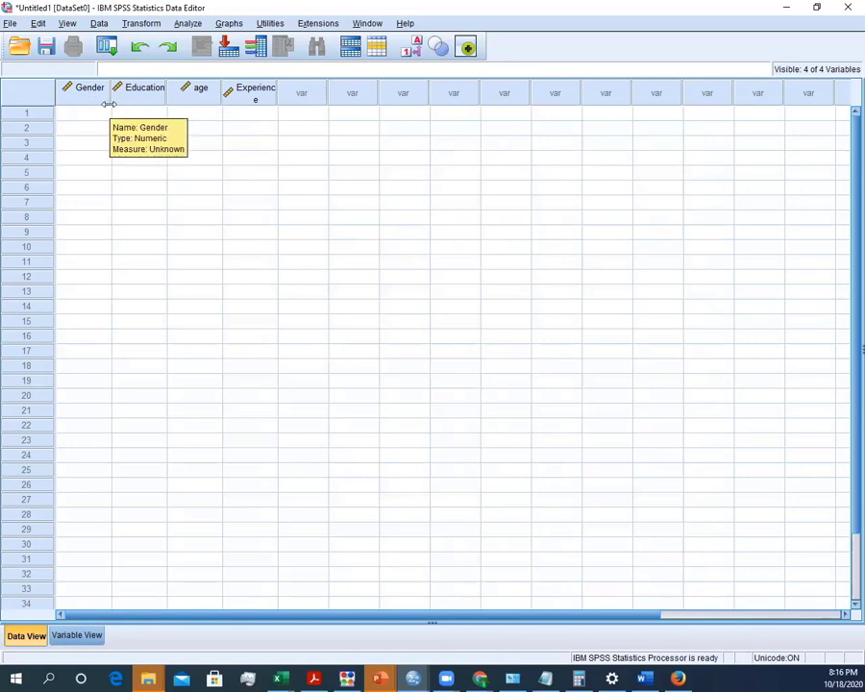
{"action": "key", "text": "ctrl+t"}
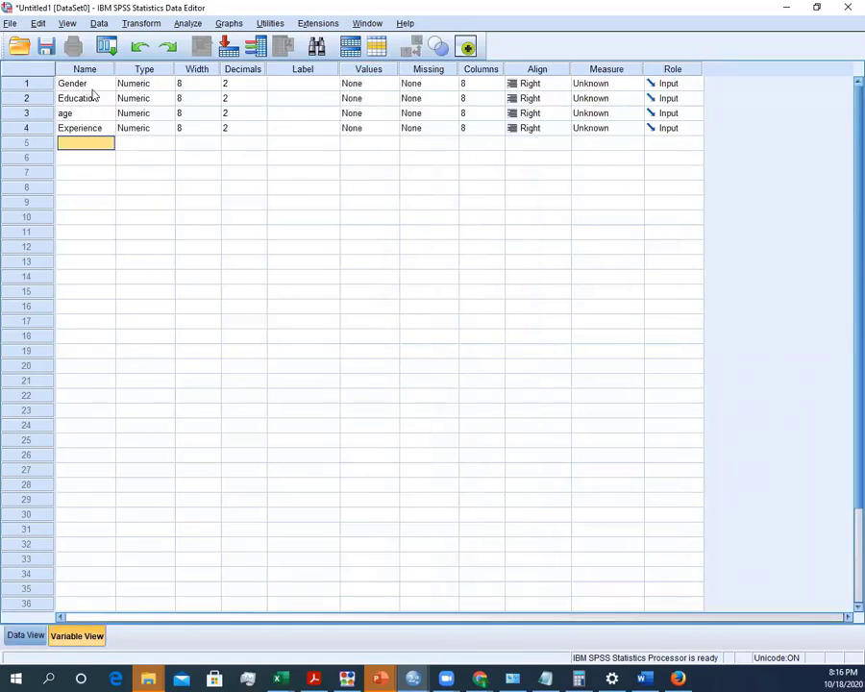
{"action": "left_click", "coordinate": [153, 83]}
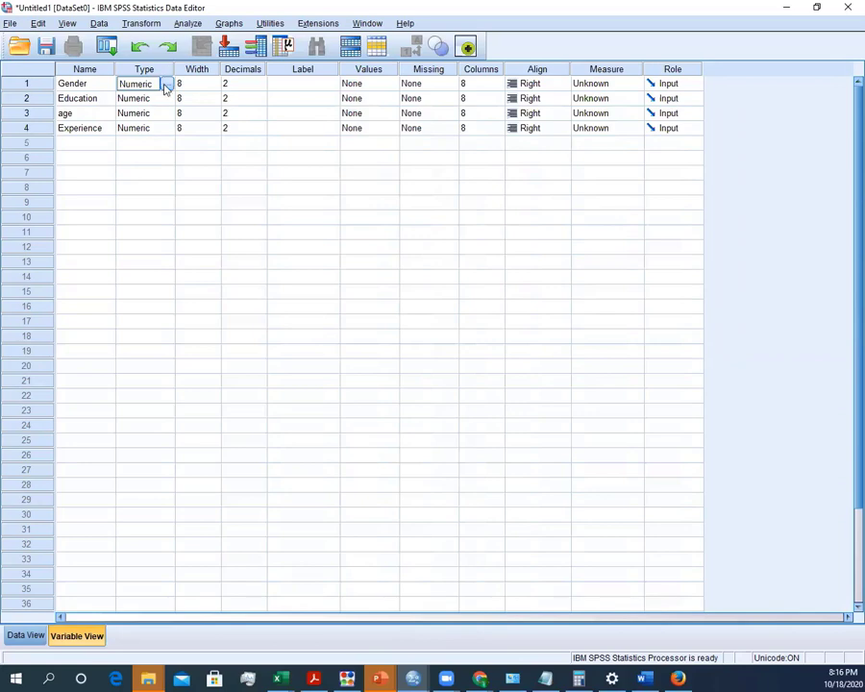
{"action": "left_click", "coordinate": [165, 84]}
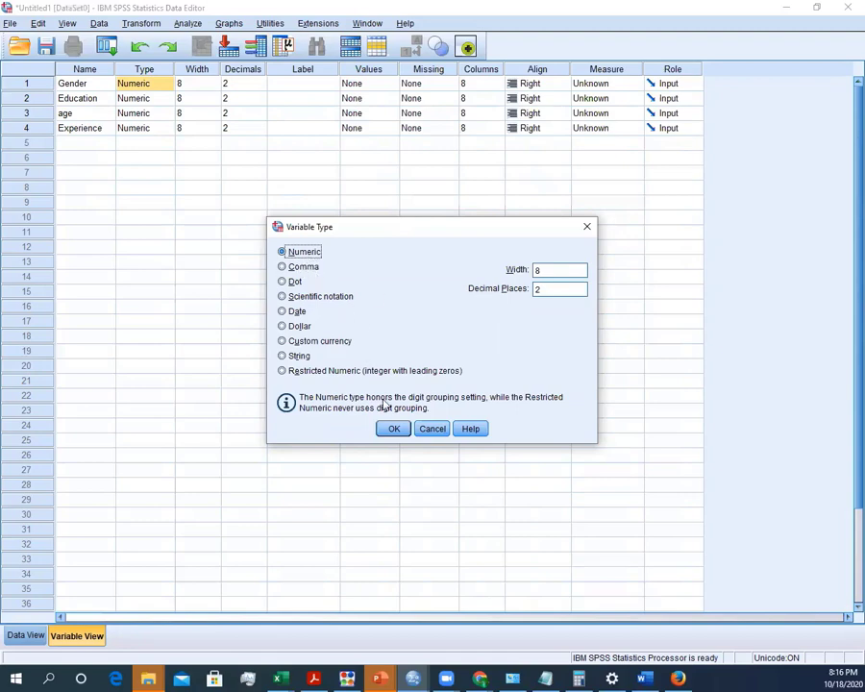
{"action": "left_click", "coordinate": [393, 430]}
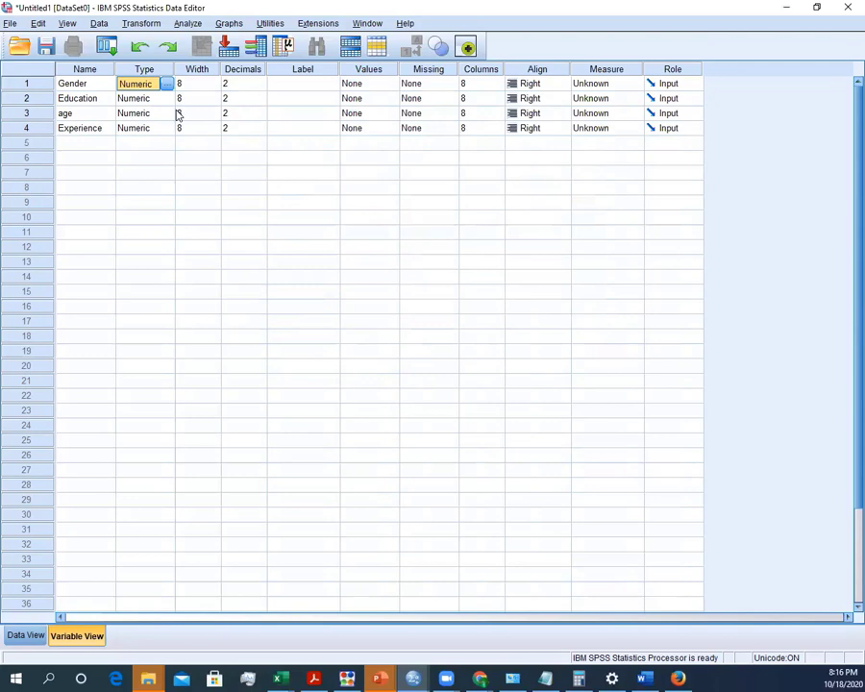
{"action": "left_click", "coordinate": [191, 84]}
Lower Gender's and Education's decimal places from 2 to 0
{"action": "left_click", "coordinate": [233, 83]}
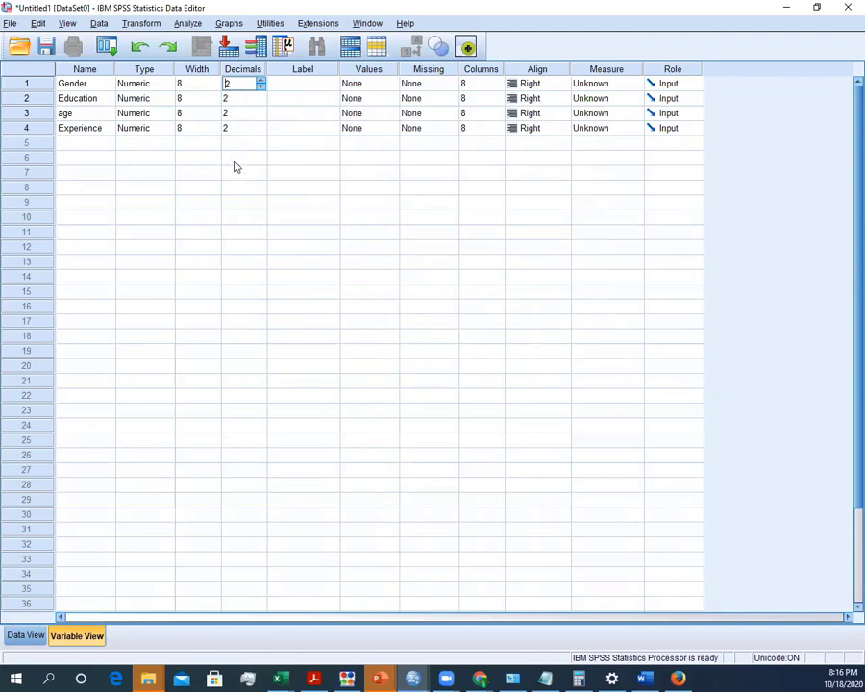
{"action": "left_click", "coordinate": [260, 87]}
{"action": "left_click", "coordinate": [260, 88]}
{"action": "left_click", "coordinate": [258, 98]}
{"action": "left_click", "coordinate": [260, 102]}
{"action": "left_click", "coordinate": [260, 102]}
Set age and Experience to 0 decimals and recheck Gender at 0
{"action": "left_click", "coordinate": [259, 115]}
{"action": "left_click", "coordinate": [260, 117]}
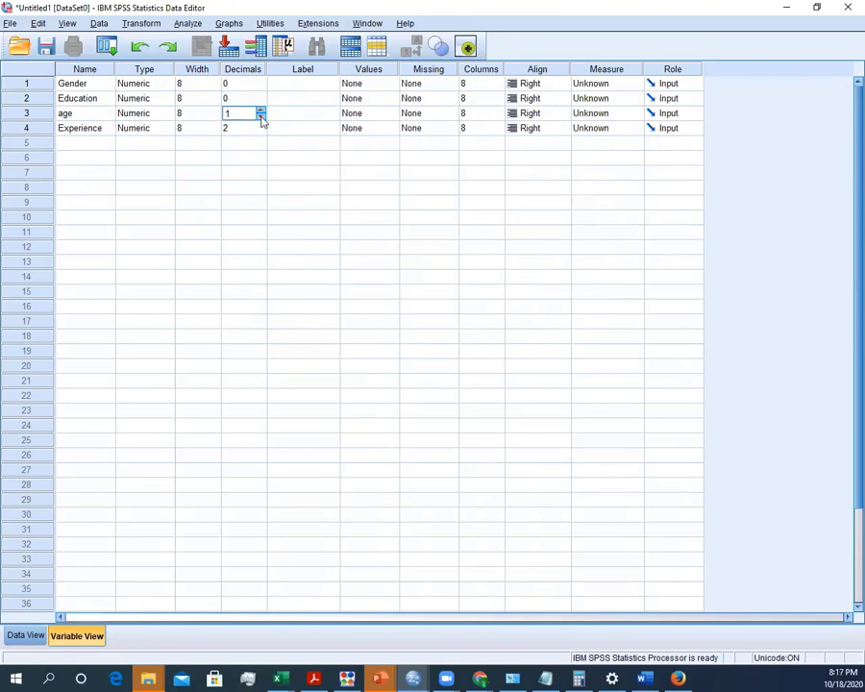
{"action": "left_click", "coordinate": [262, 118]}
{"action": "left_click", "coordinate": [259, 130]}
{"action": "left_click", "coordinate": [261, 132]}
{"action": "left_click", "coordinate": [261, 131]}
{"action": "left_click", "coordinate": [258, 84]}
{"action": "left_click", "coordinate": [260, 82]}
{"action": "left_click", "coordinate": [261, 86]}
{"action": "left_click", "coordinate": [294, 89]}
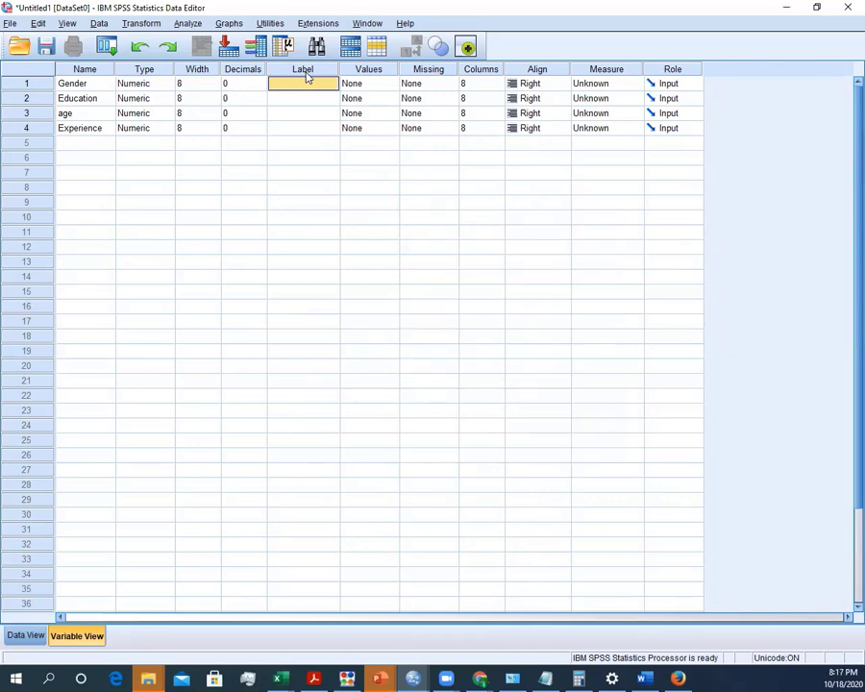
Copy the names Gender, Education and age into their own Label cells
{"action": "left_click", "coordinate": [70, 85]}
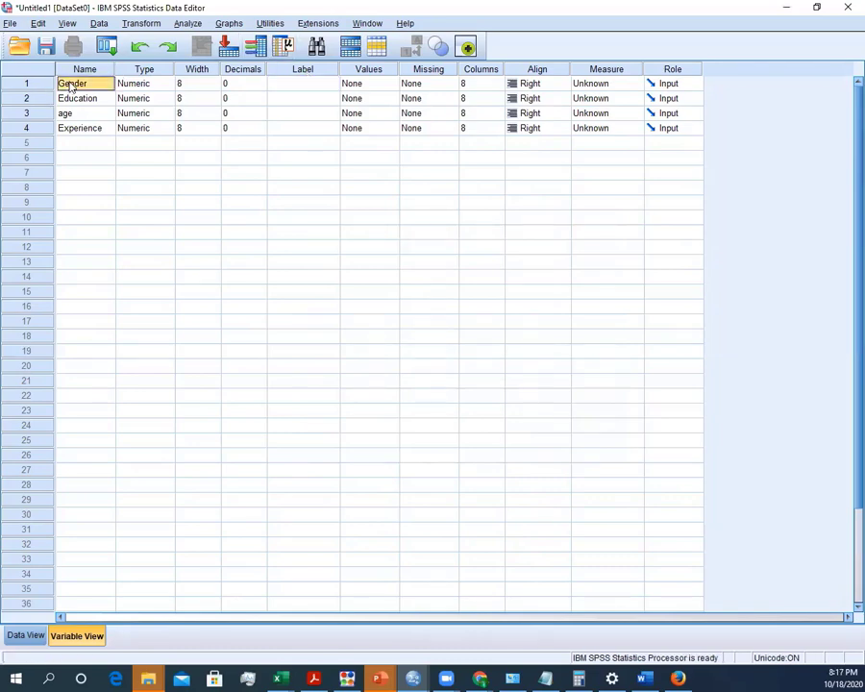
{"action": "left_click", "coordinate": [296, 90]}
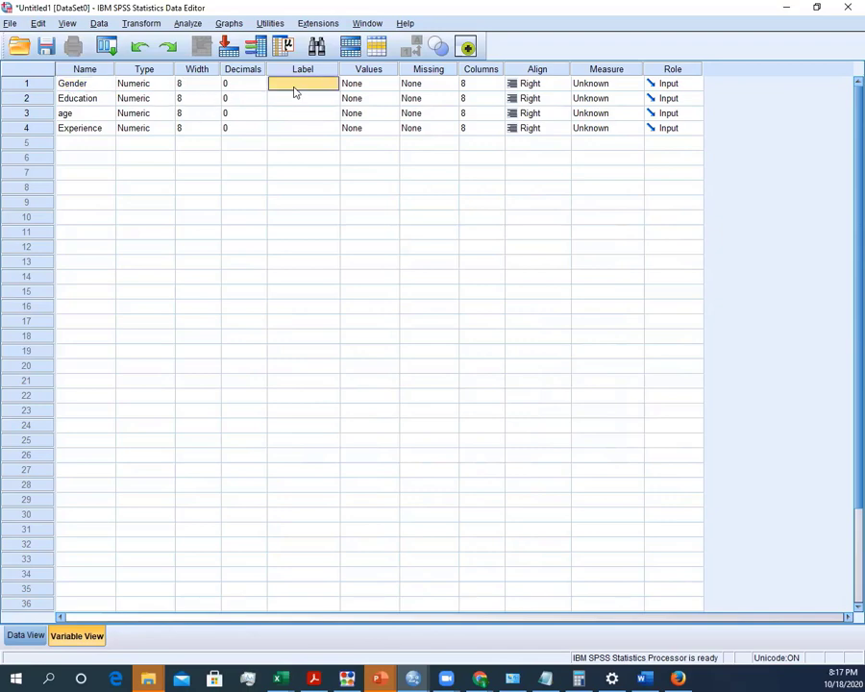
{"action": "type", "text": "Gender"}
{"action": "left_click", "coordinate": [291, 103]}
{"action": "left_click", "coordinate": [87, 100]}
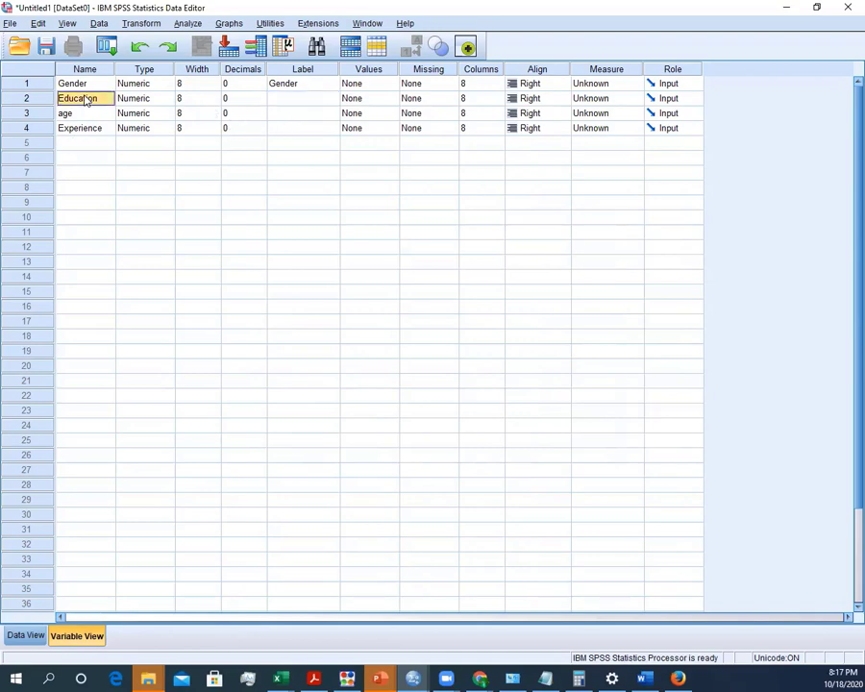
{"action": "left_click", "coordinate": [297, 96]}
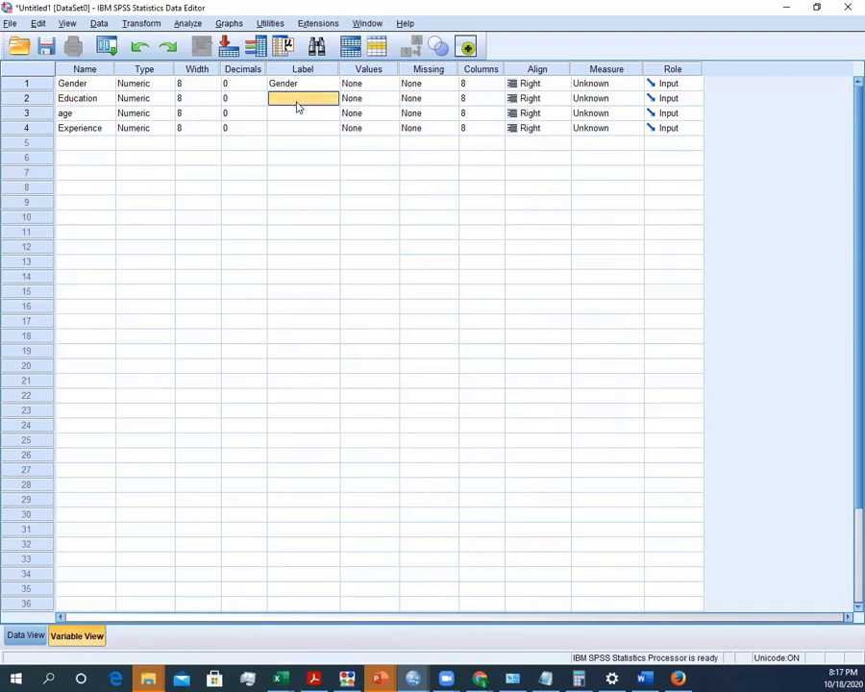
{"action": "type", "text": "Education"}
{"action": "left_click", "coordinate": [293, 115]}
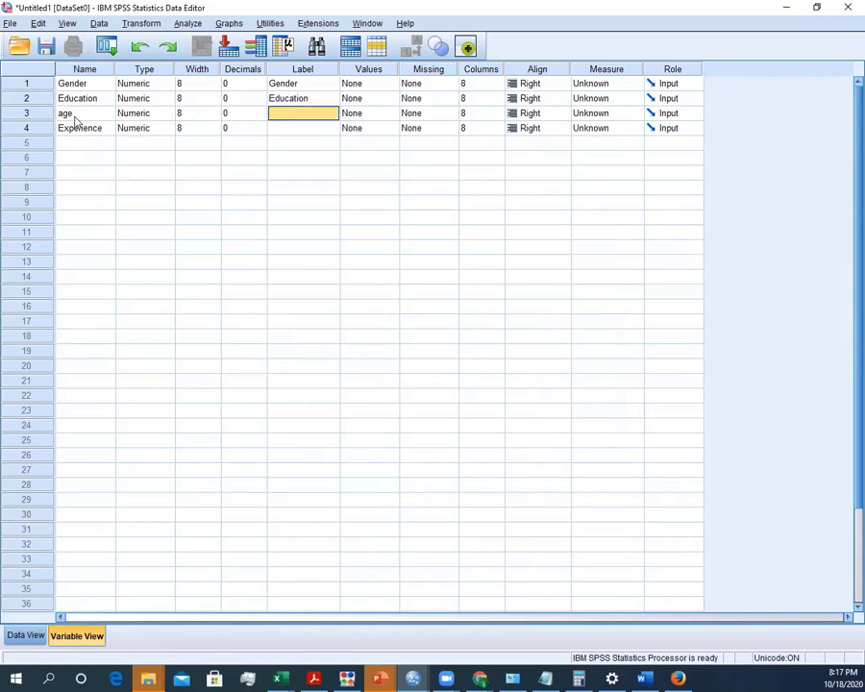
{"action": "left_click", "coordinate": [73, 117]}
{"action": "left_click", "coordinate": [276, 116]}
{"action": "type", "text": "age"}
Label the Experience variable 'Organizational tenure'
{"action": "left_click", "coordinate": [91, 129]}
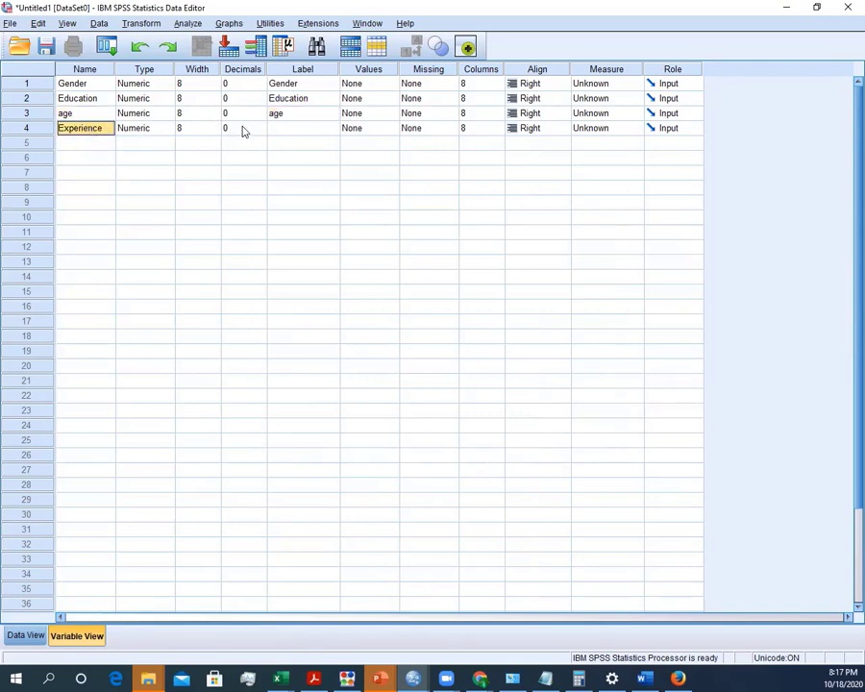
{"action": "left_click", "coordinate": [277, 130]}
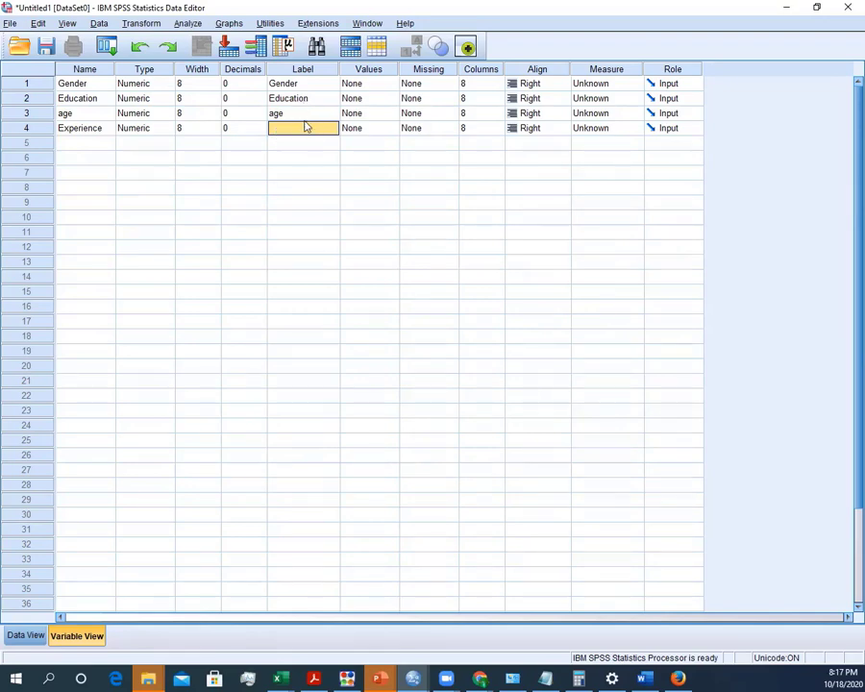
{"action": "left_click", "coordinate": [294, 127]}
{"action": "type", "text": "Organi"}
{"action": "type", "text": "zational tenure"}
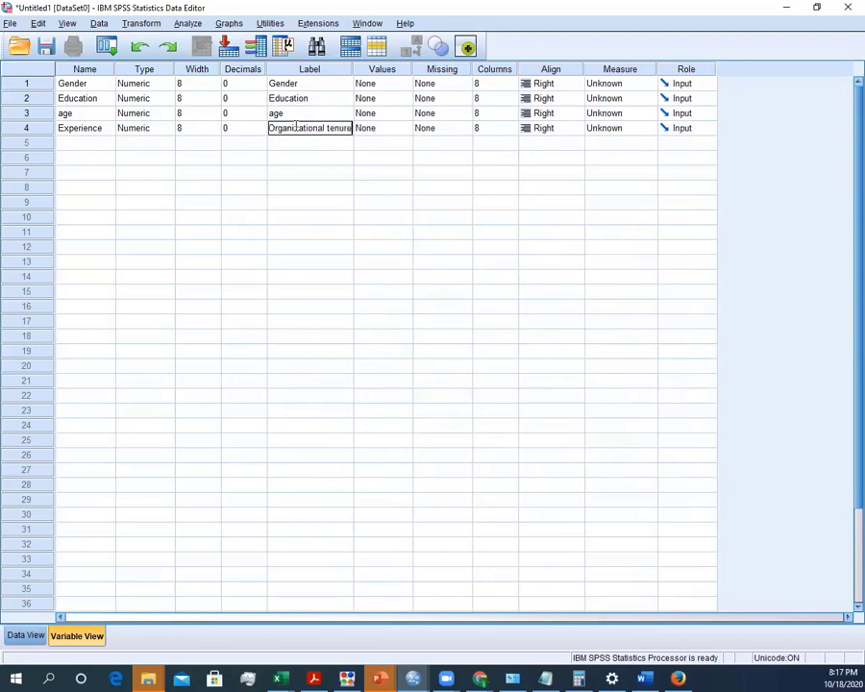
{"action": "left_click", "coordinate": [375, 114]}
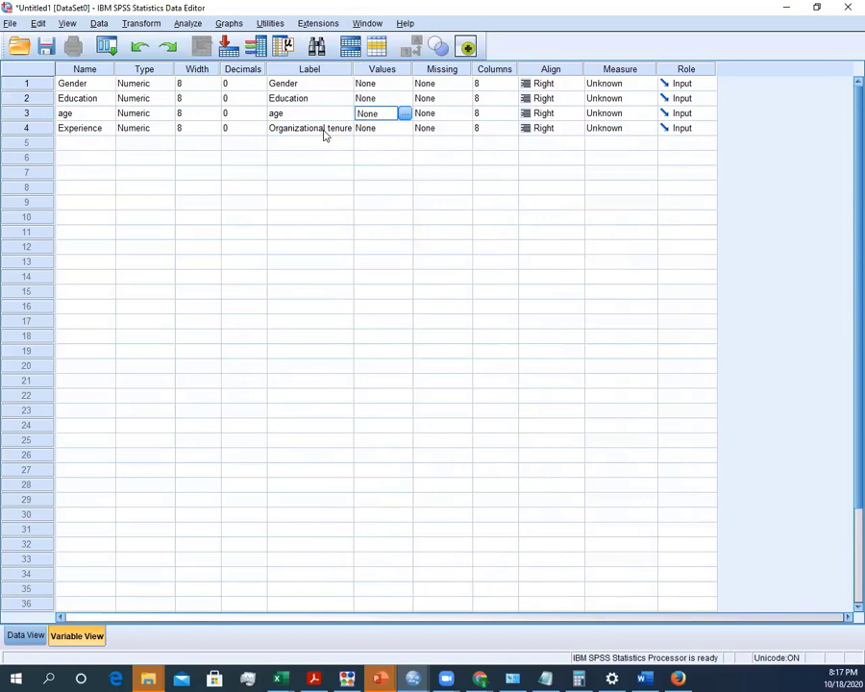
{"action": "left_click", "coordinate": [382, 86]}
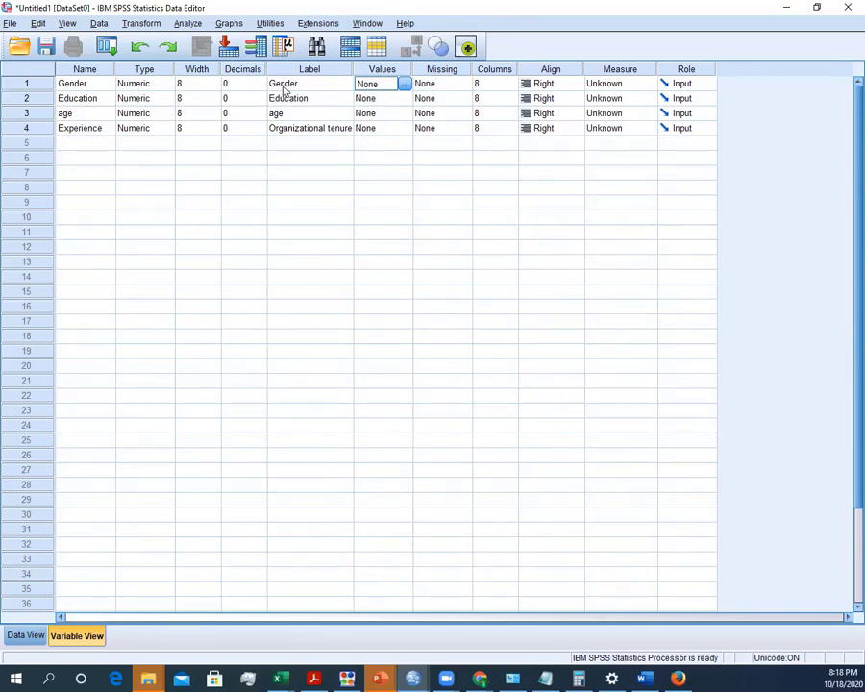
Add Gender value labels 1 = 'Male' and 2 = 'Female' and confirm the dialog
{"action": "left_click", "coordinate": [406, 86]}
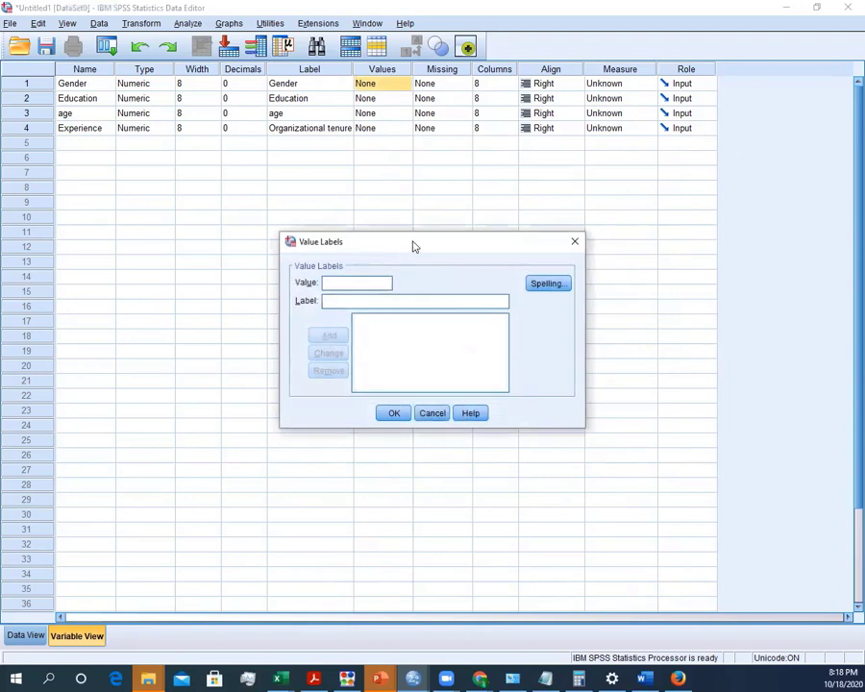
{"action": "left_click_drag", "start_coordinate": [383, 244], "coordinate": [396, 137]}
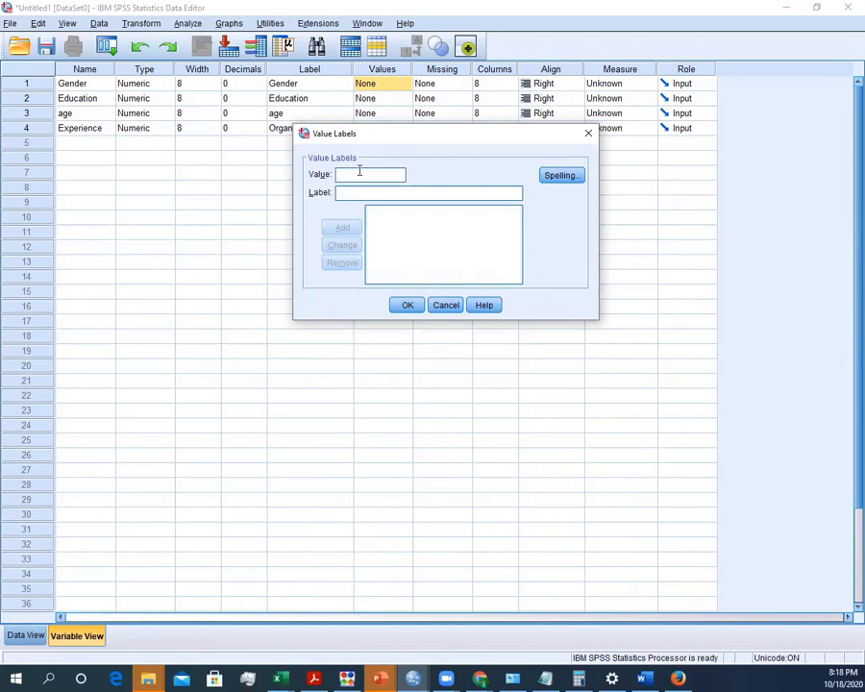
{"action": "type", "text": "1"}
{"action": "left_click", "coordinate": [363, 192]}
{"action": "type", "text": "Male"}
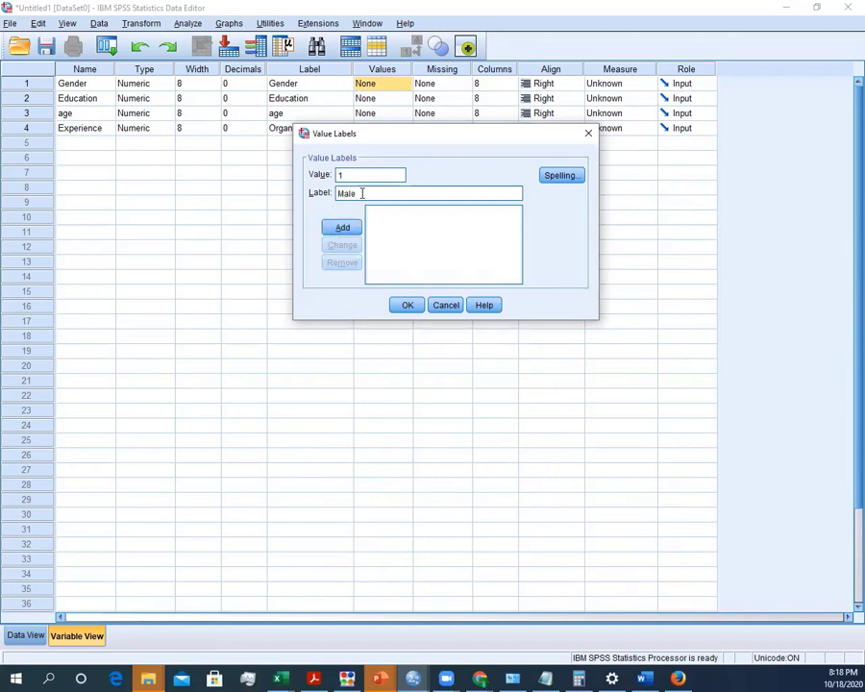
{"action": "left_click", "coordinate": [344, 227]}
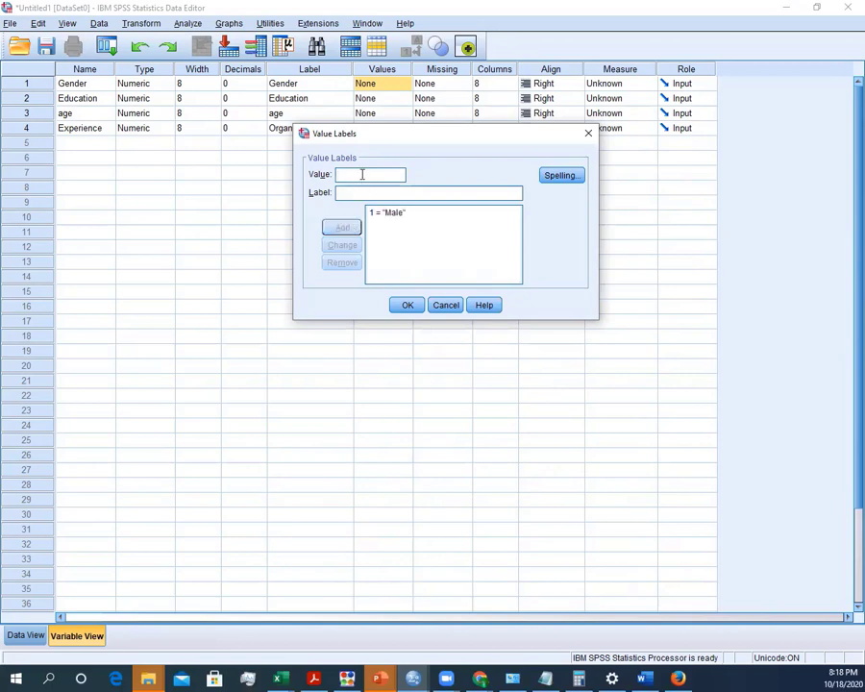
{"action": "type", "text": "2"}
{"action": "left_click", "coordinate": [364, 192]}
{"action": "type", "text": "Female"}
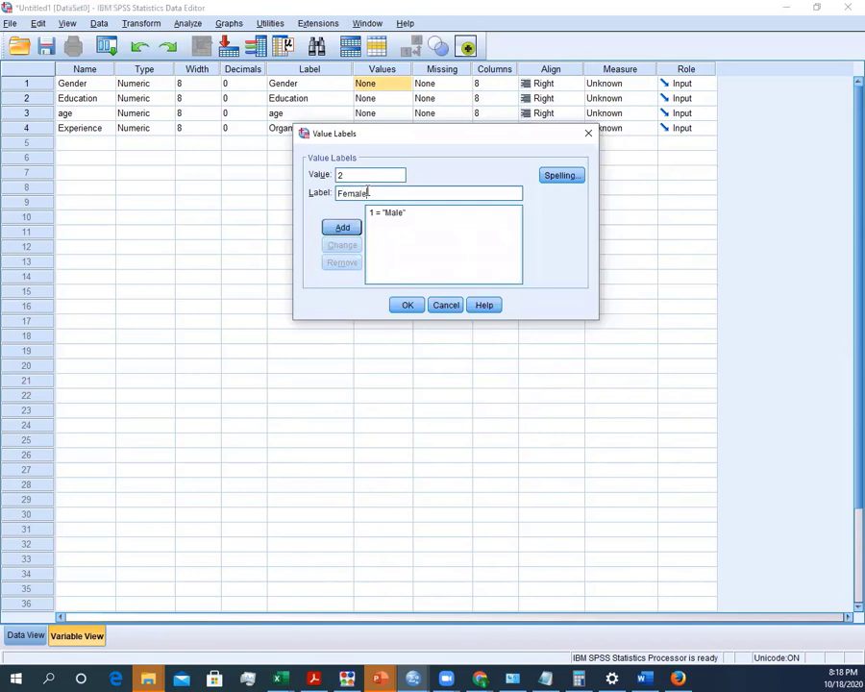
{"action": "left_click", "coordinate": [354, 228]}
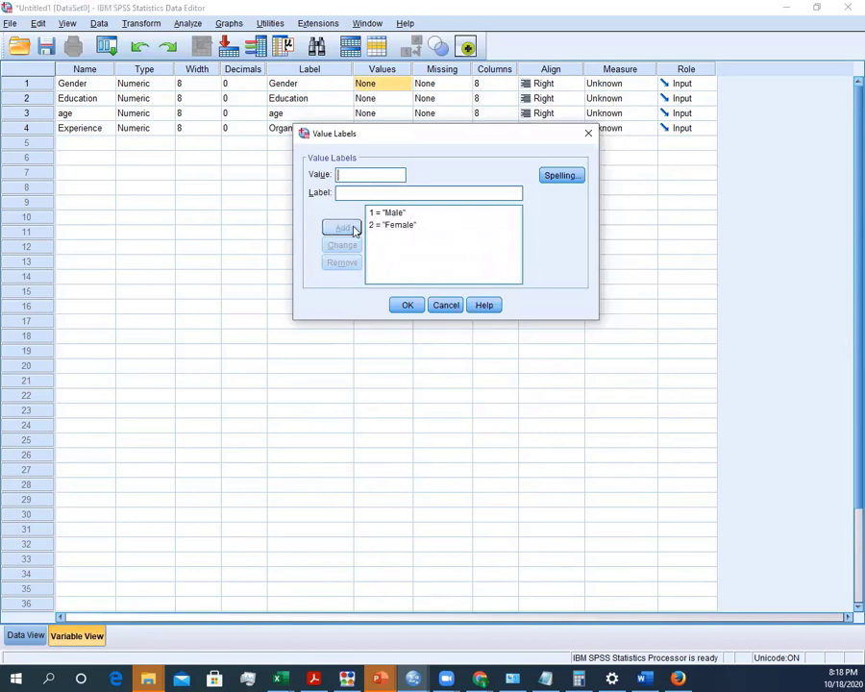
{"action": "left_click", "coordinate": [402, 305]}
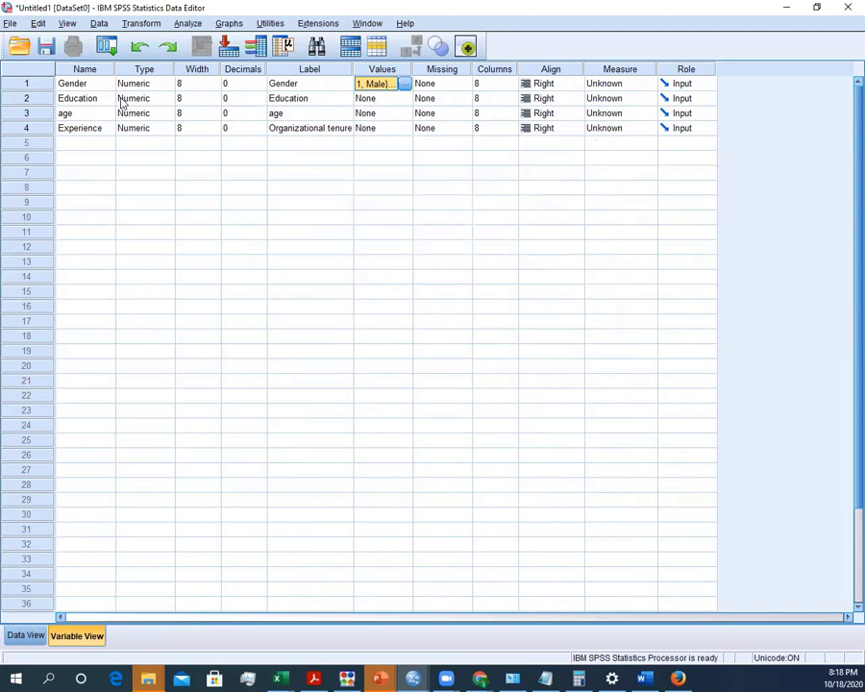
Paste the copied value labels into Education and review them
{"action": "left_click", "coordinate": [375, 102]}
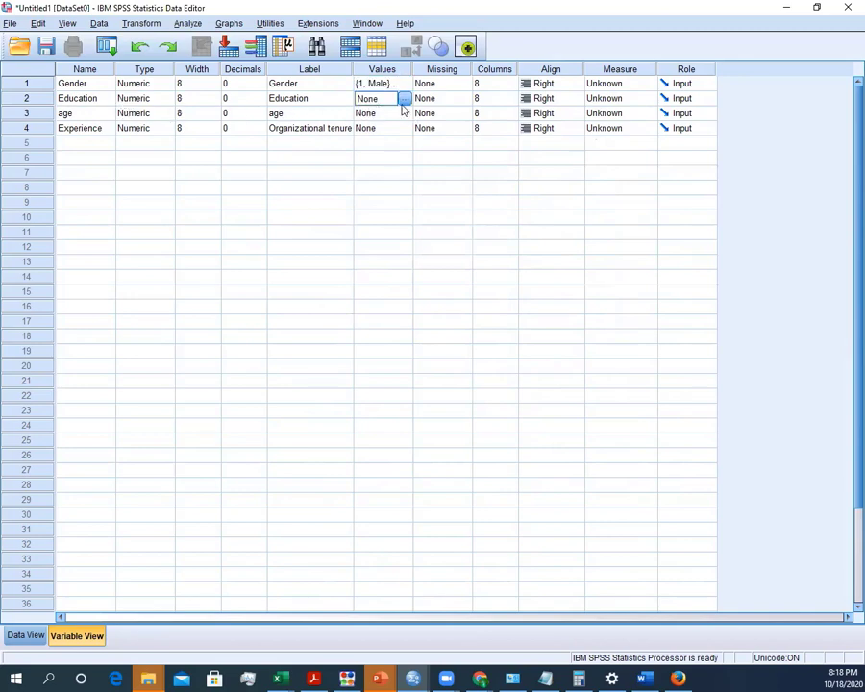
{"action": "left_click", "coordinate": [404, 99]}
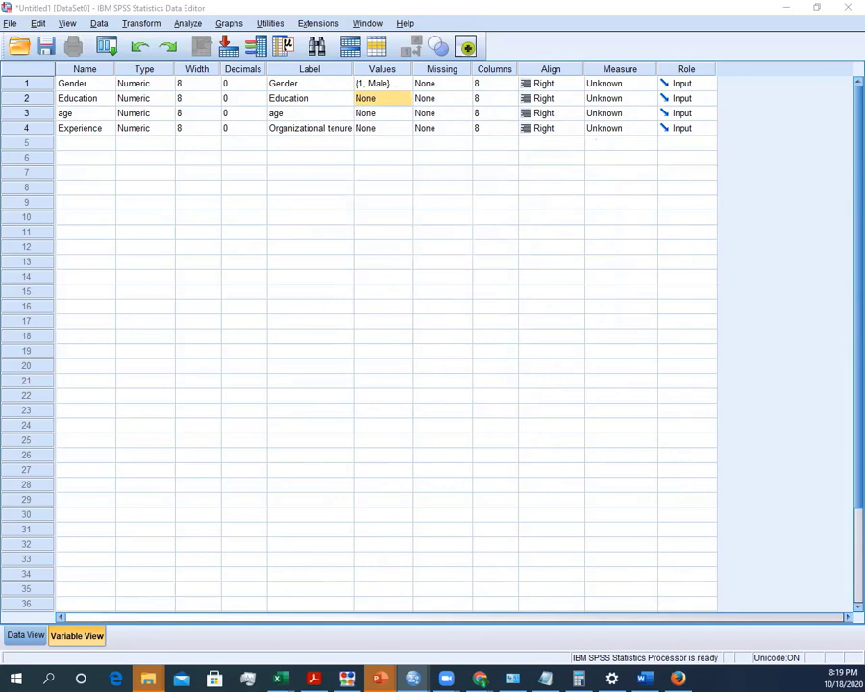
{"action": "left_click", "coordinate": [366, 98]}
{"action": "right_click", "coordinate": [368, 99]}
{"action": "left_click", "coordinate": [383, 122]}
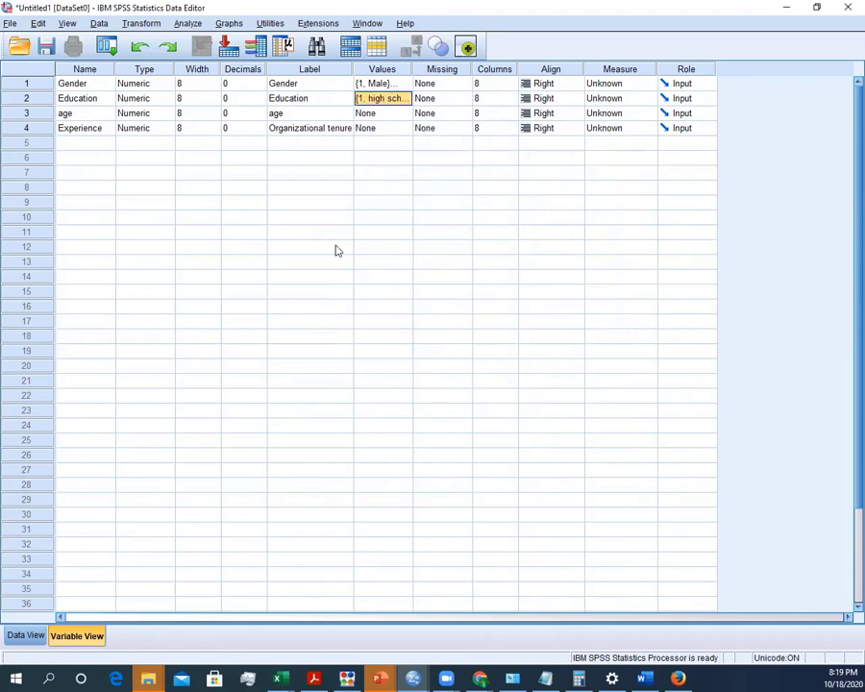
{"action": "left_click", "coordinate": [327, 128]}
{"action": "left_click", "coordinate": [390, 100]}
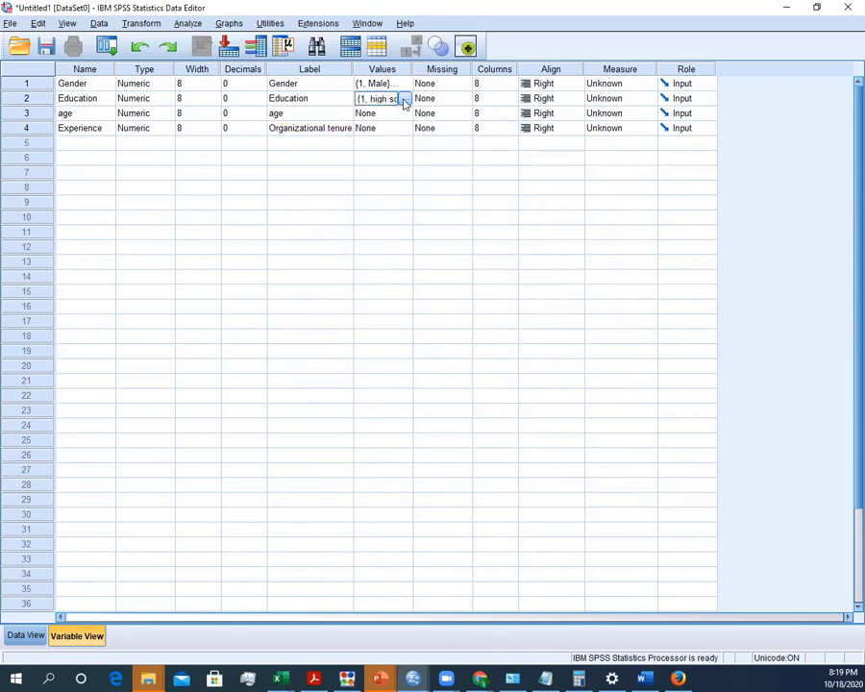
{"action": "left_click", "coordinate": [404, 100]}
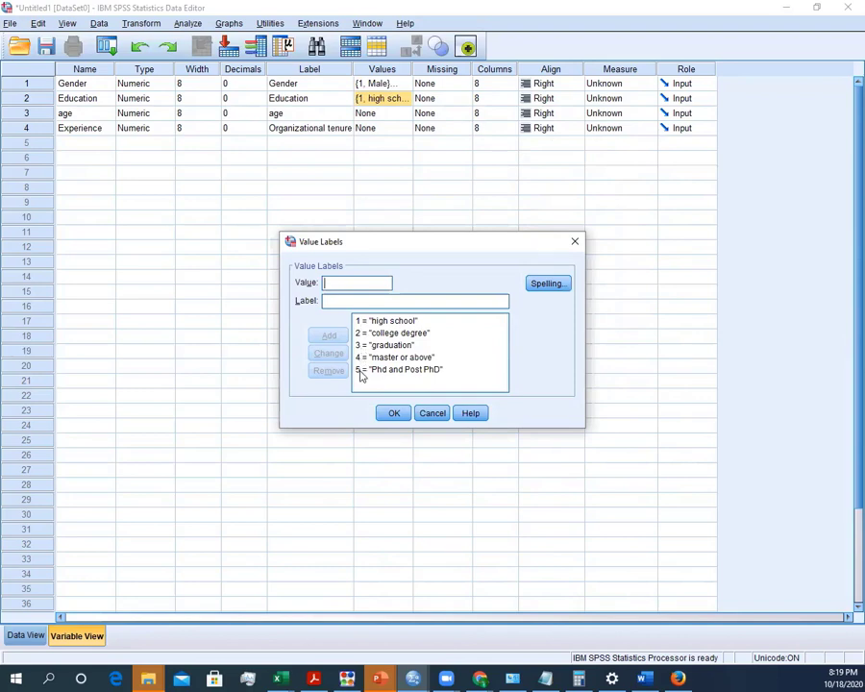
{"action": "left_click", "coordinate": [390, 415]}
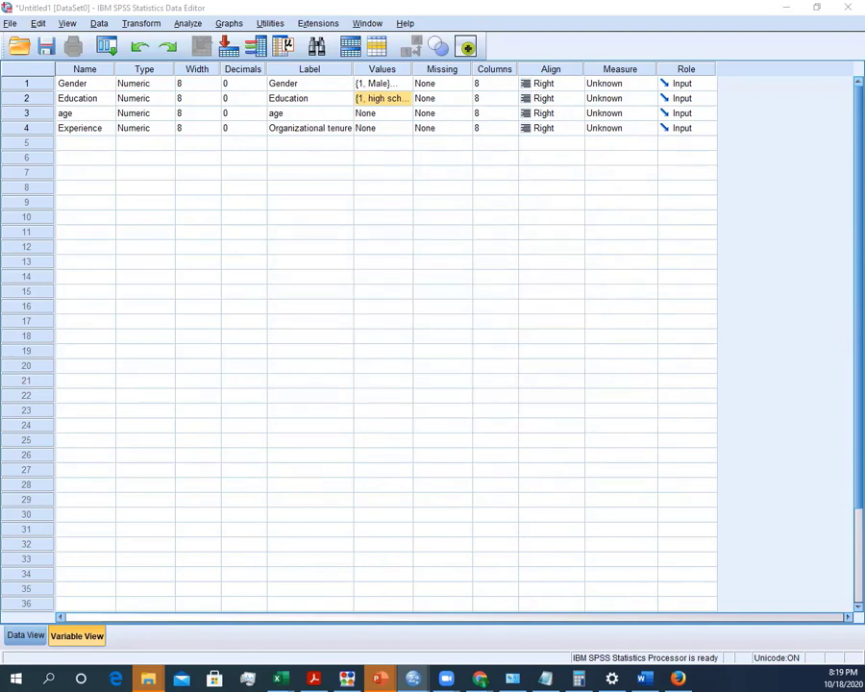
Review age's value labels and paste them into Experience's Values cell
{"action": "left_click", "coordinate": [384, 117]}
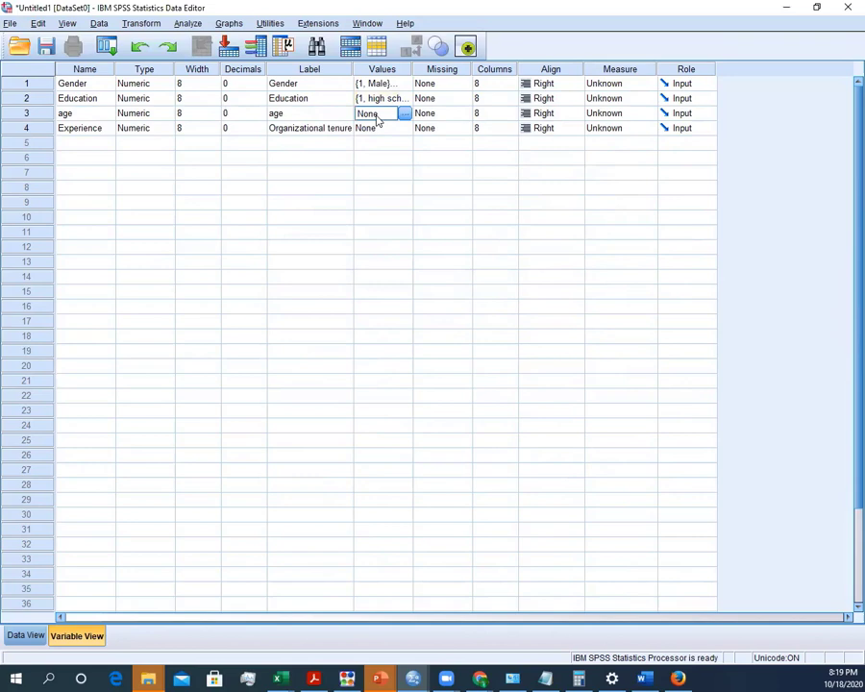
{"action": "left_click", "coordinate": [372, 133]}
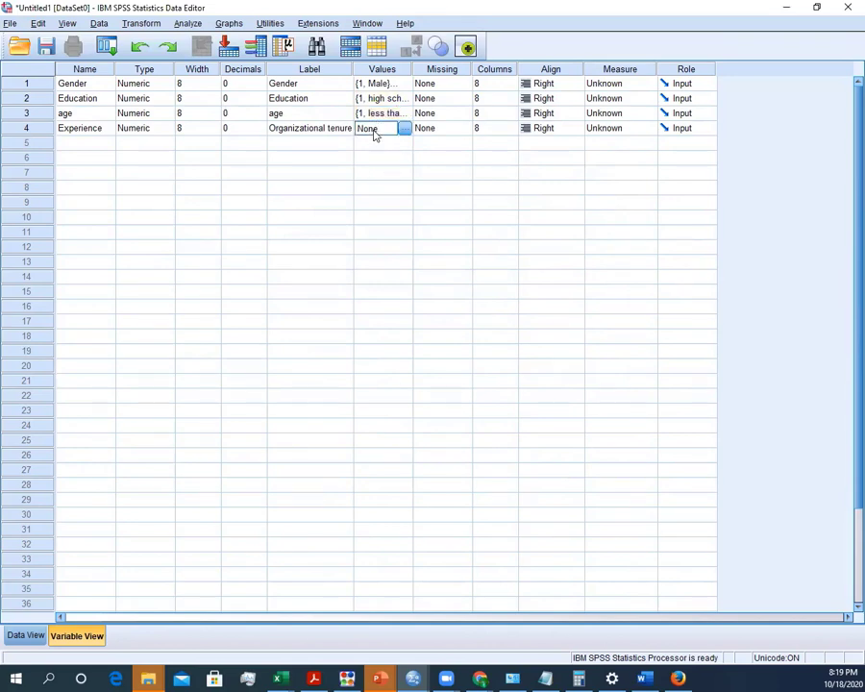
{"action": "left_click", "coordinate": [379, 117]}
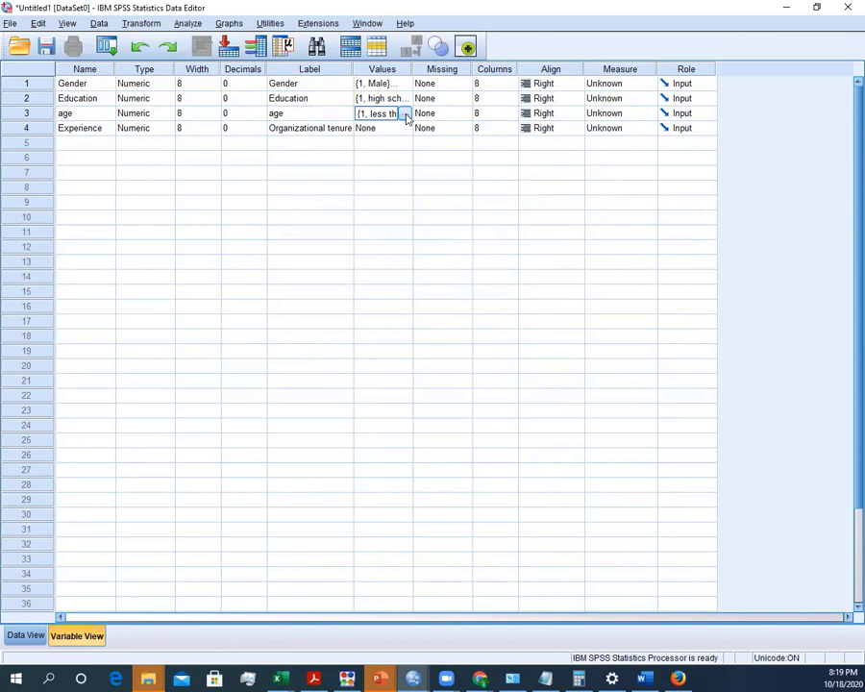
{"action": "left_click", "coordinate": [406, 114]}
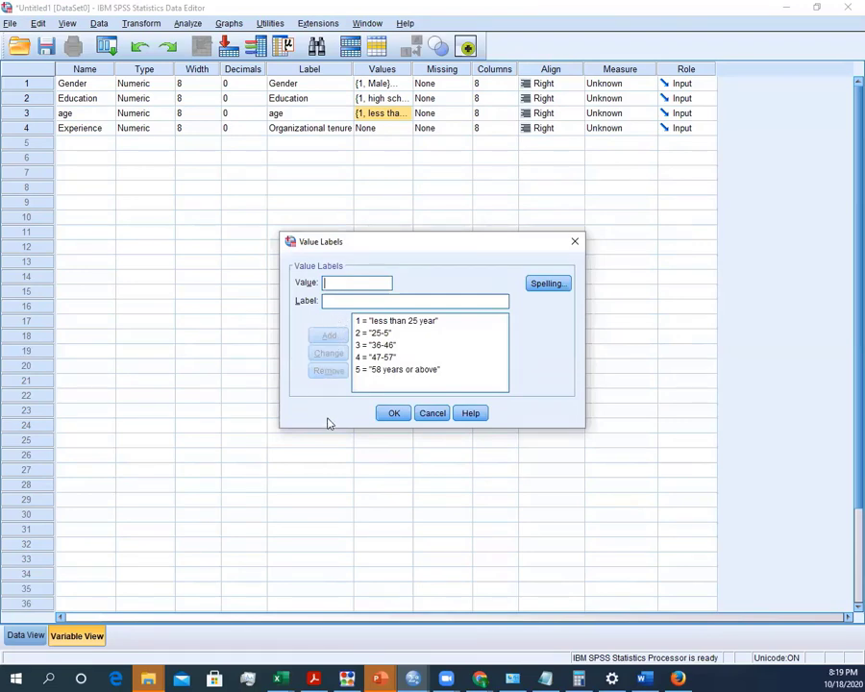
{"action": "left_click", "coordinate": [391, 413]}
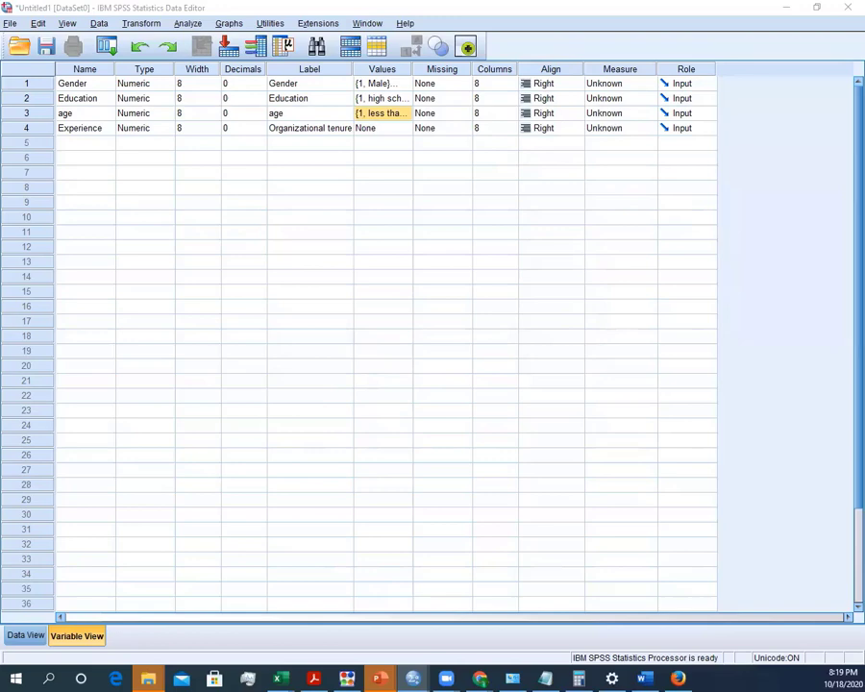
{"action": "left_click", "coordinate": [375, 130]}
{"action": "key", "text": "ctrl+v"}
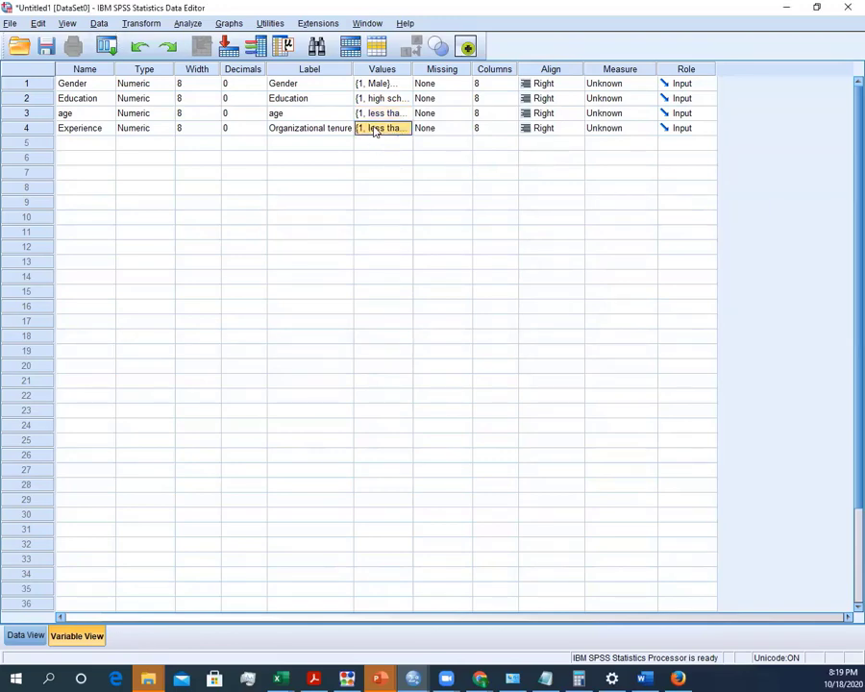
{"action": "left_click", "coordinate": [404, 130]}
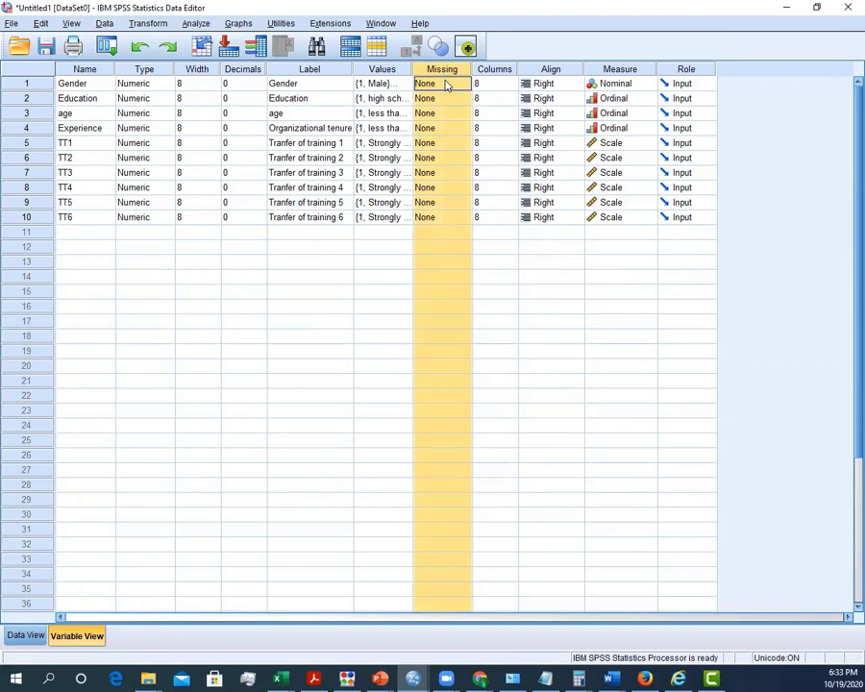
Set 999 as Gender's discrete missing value
{"action": "left_click", "coordinate": [442, 85]}
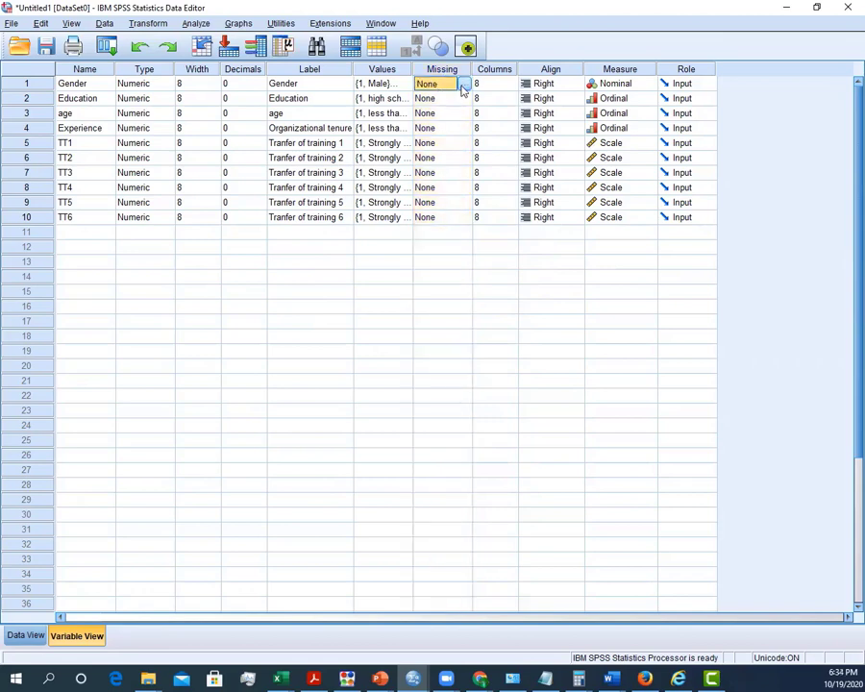
{"action": "left_click", "coordinate": [464, 86]}
{"action": "left_click", "coordinate": [359, 301]}
{"action": "left_click", "coordinate": [370, 318]}
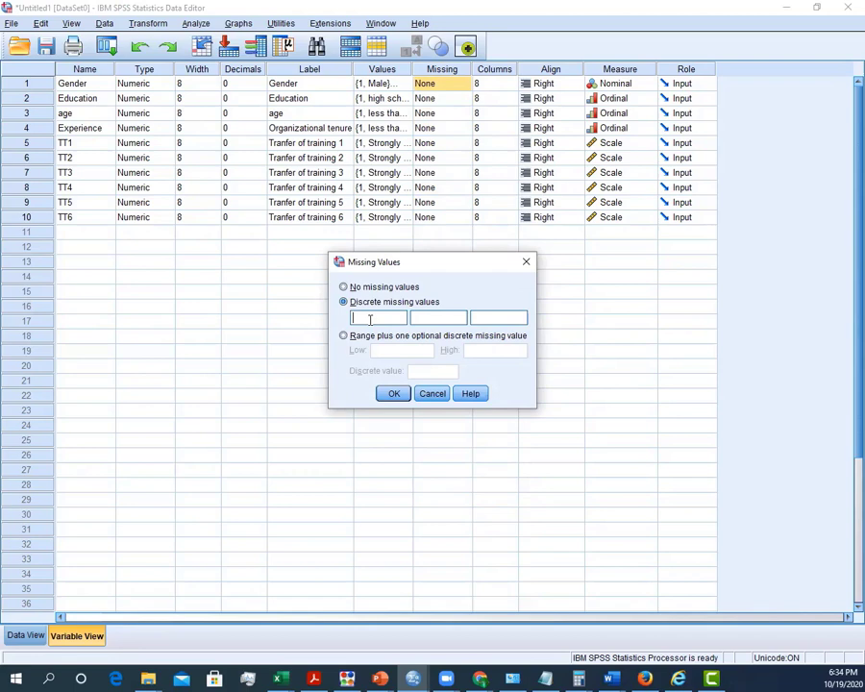
{"action": "type", "text": "999"}
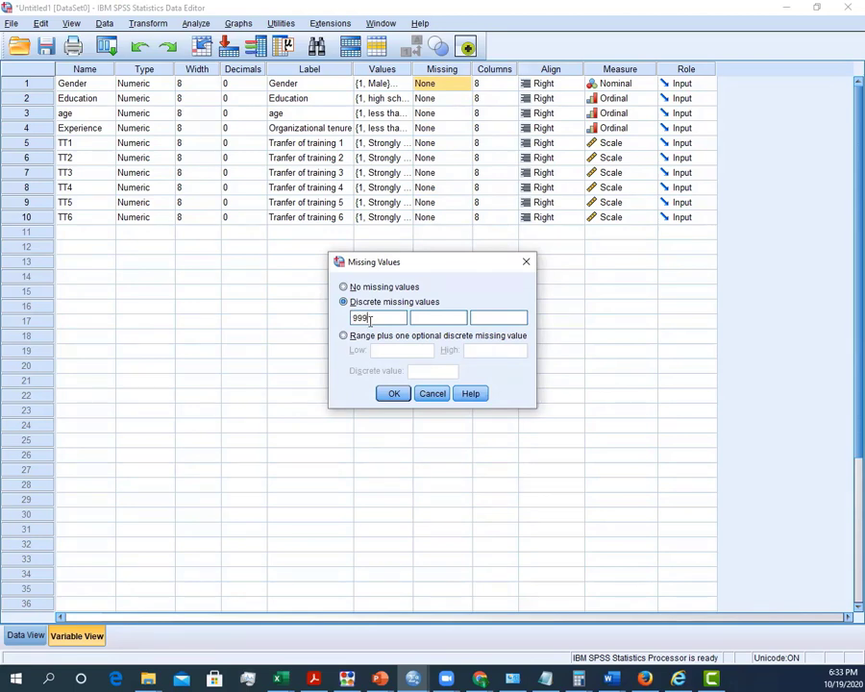
{"action": "left_click", "coordinate": [395, 394]}
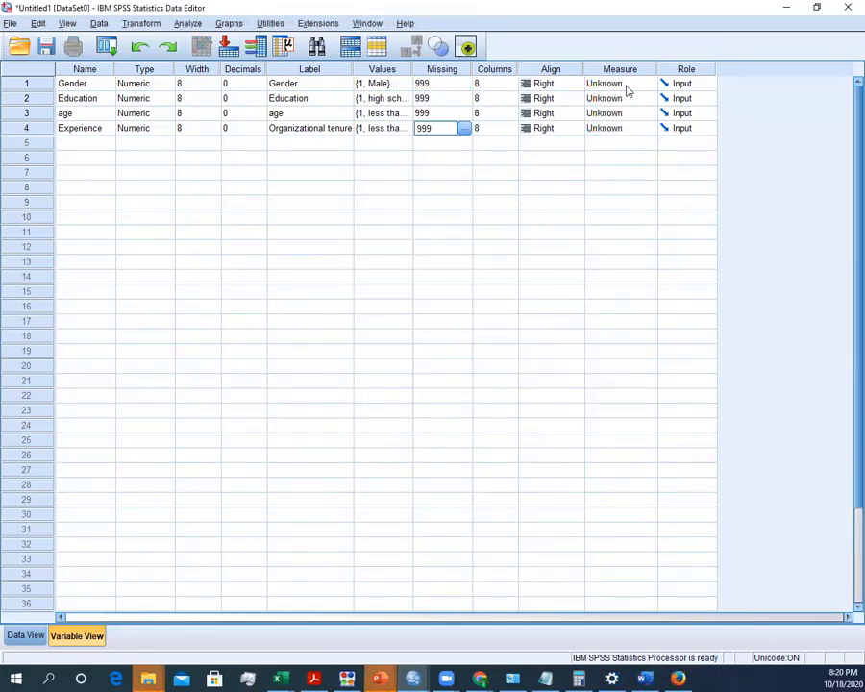
Set Gender's measurement level to Nominal and Education's to Ordinal
{"action": "left_click", "coordinate": [646, 84]}
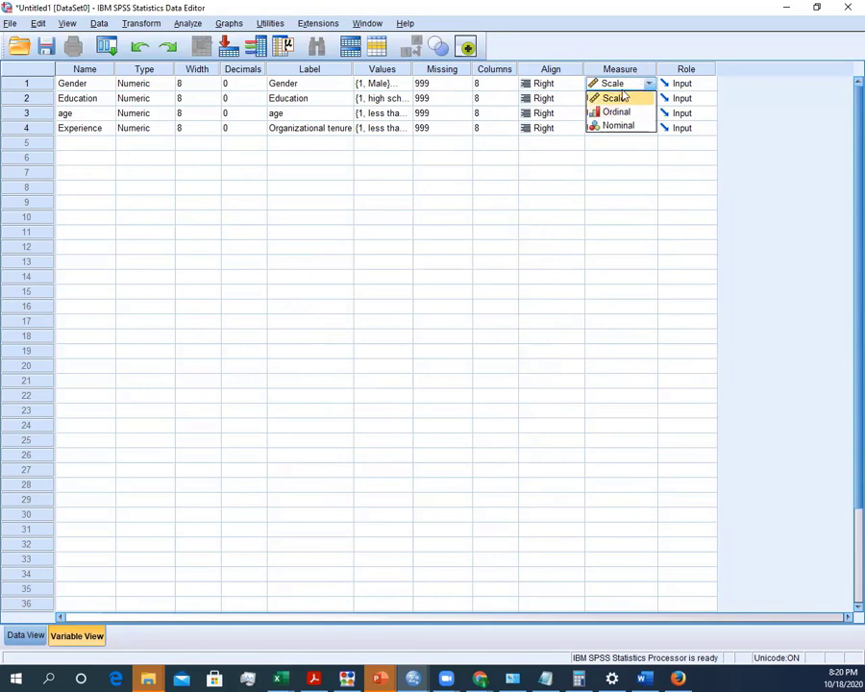
{"action": "left_click", "coordinate": [608, 97]}
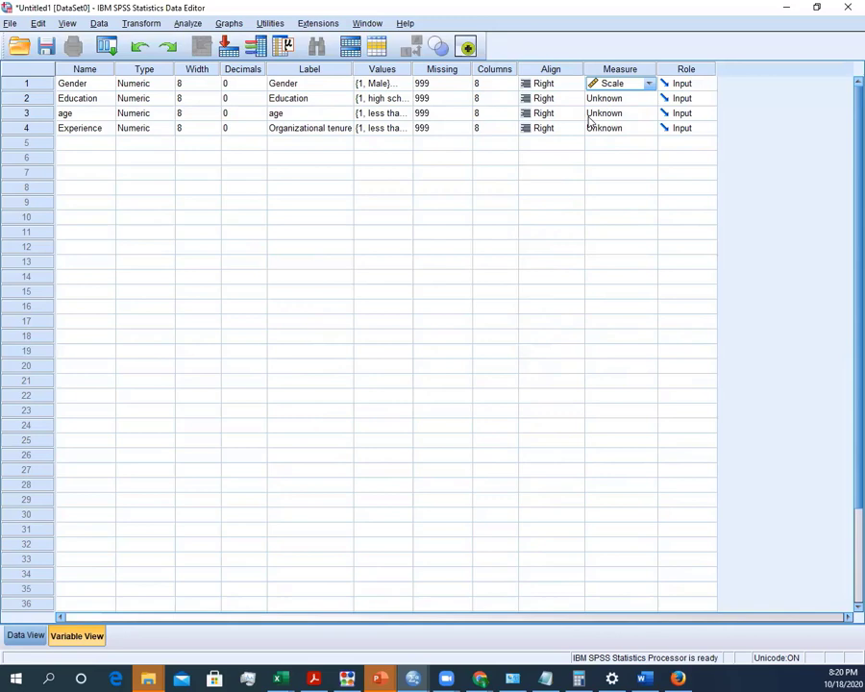
{"action": "left_click", "coordinate": [627, 87]}
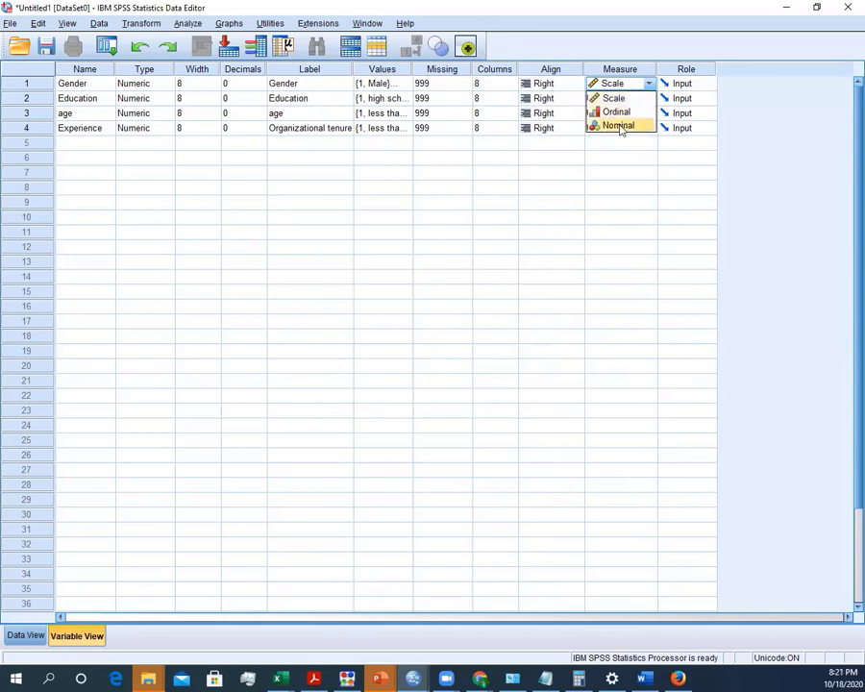
{"action": "left_click", "coordinate": [623, 126]}
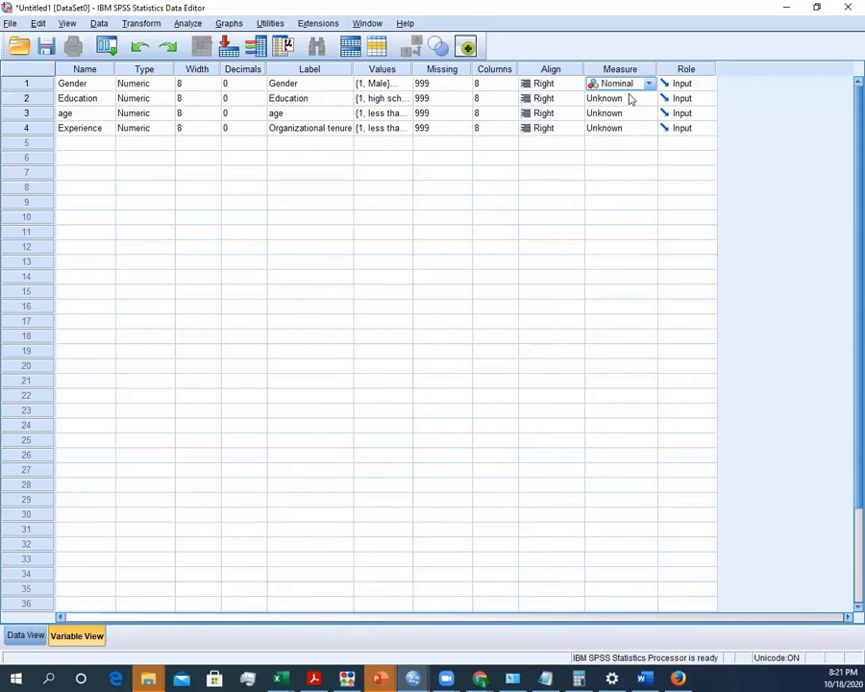
{"action": "left_click", "coordinate": [632, 86]}
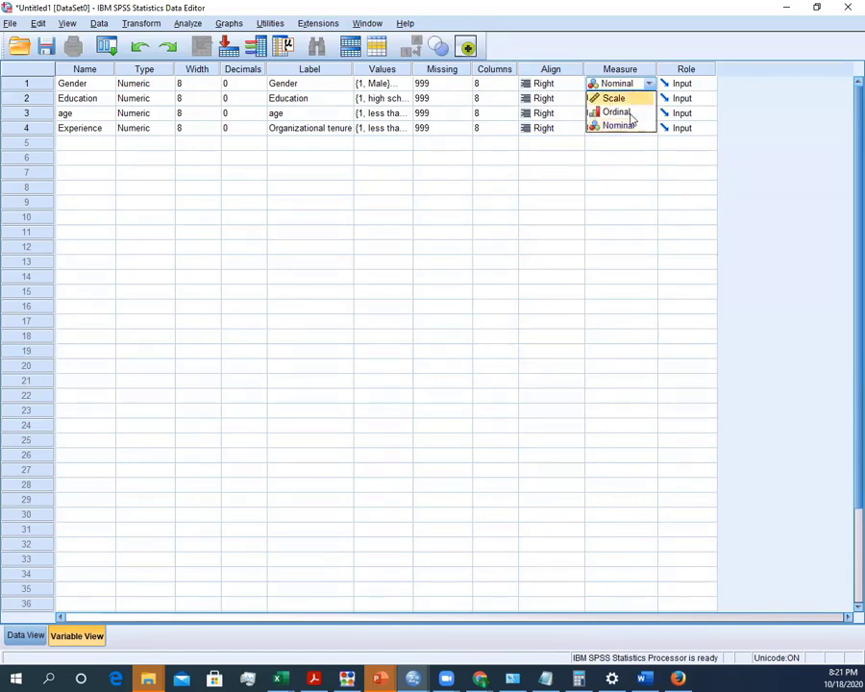
{"action": "left_click", "coordinate": [626, 127]}
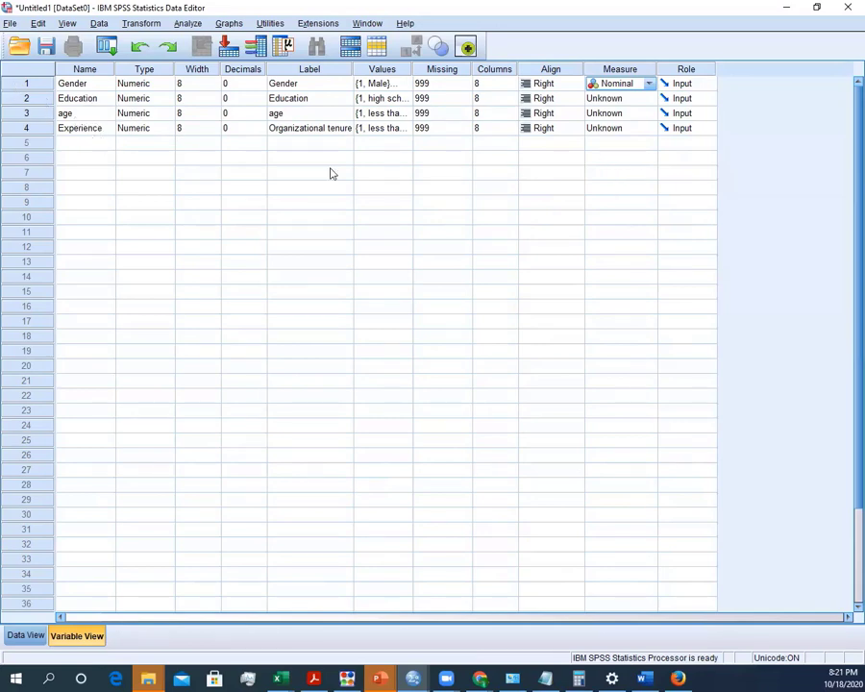
{"action": "left_click", "coordinate": [627, 102]}
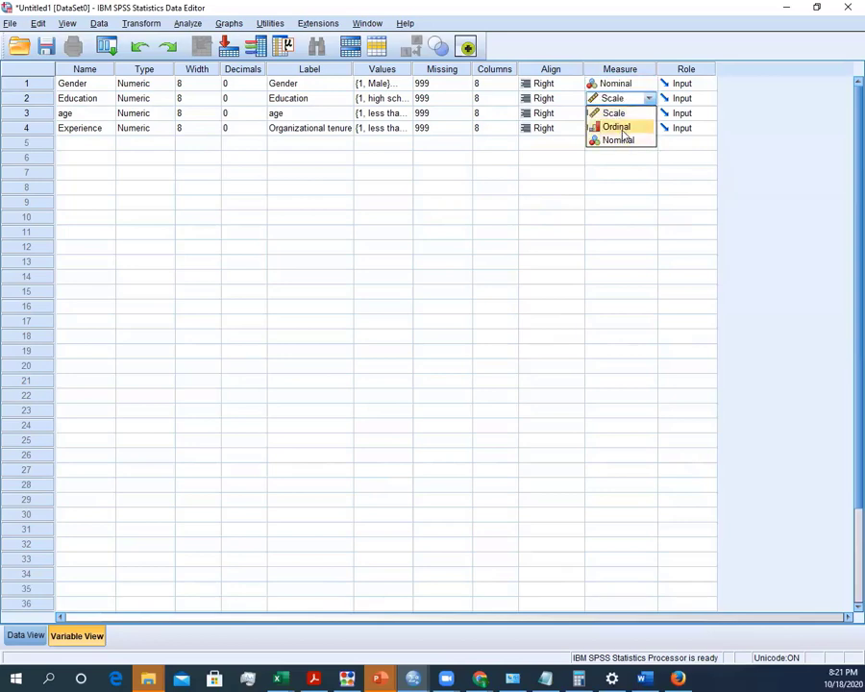
{"action": "left_click", "coordinate": [623, 127]}
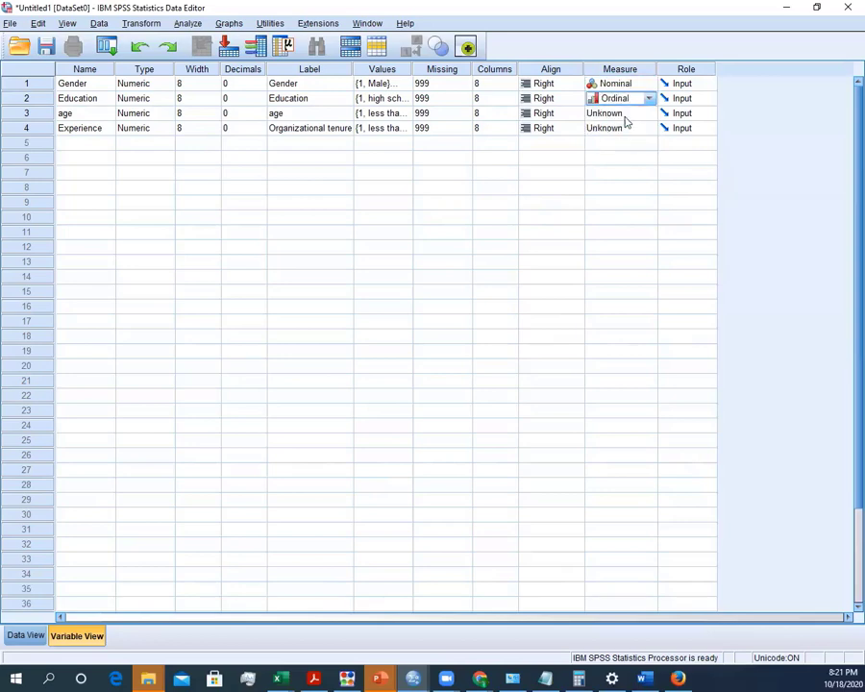
{"action": "left_click", "coordinate": [620, 128]}
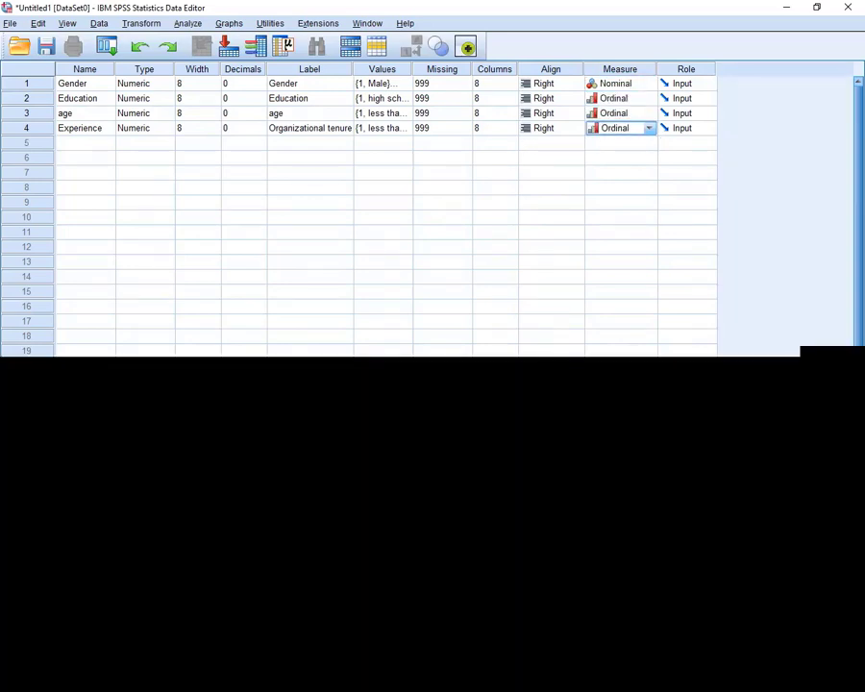
Enter TT1, TT2, TT3, TT4, TT5 and TT6 as the names of rows 5–10
{"action": "left_click", "coordinate": [95, 148]}
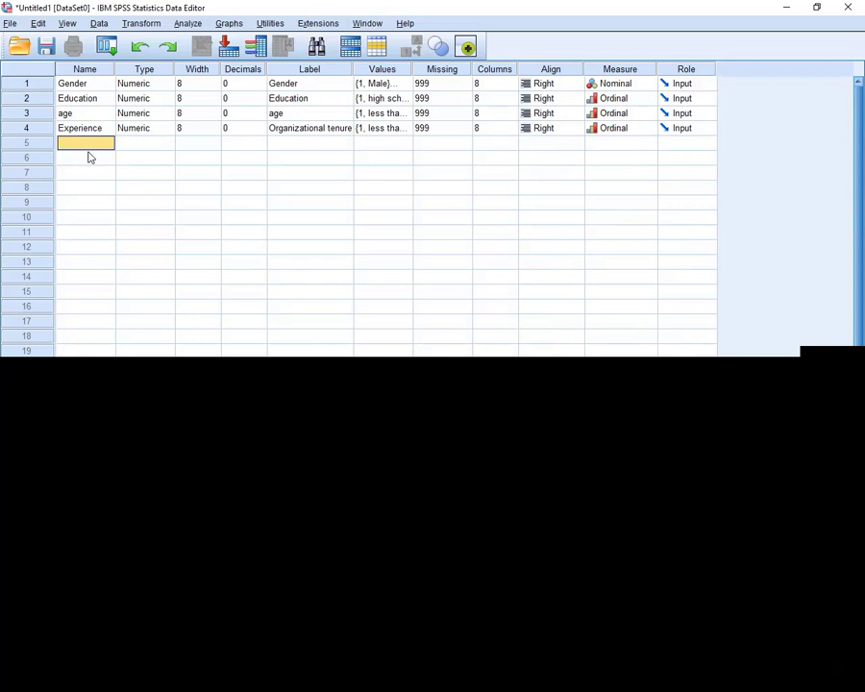
{"action": "type", "text": "TT1"}
{"action": "left_click", "coordinate": [89, 157]}
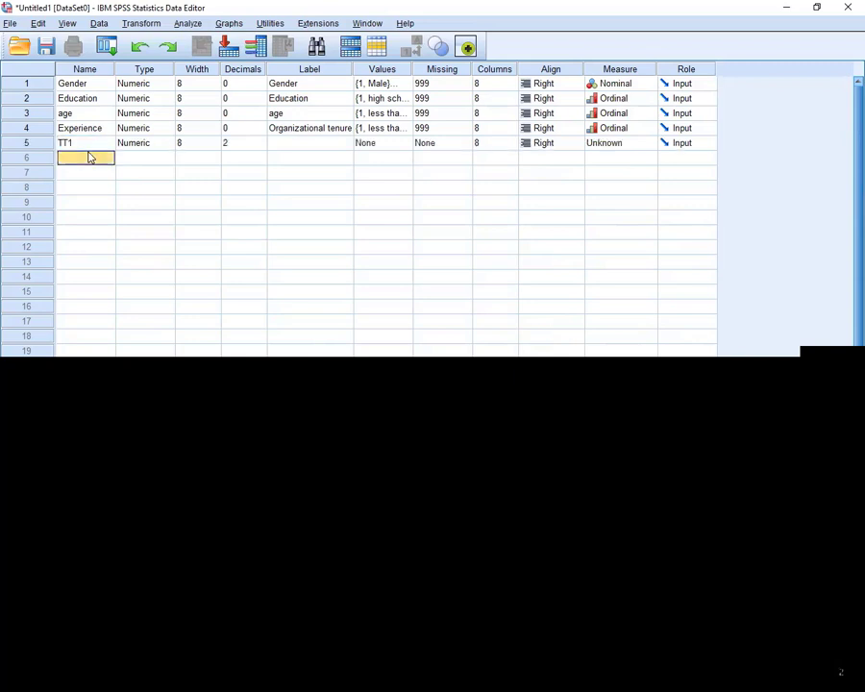
{"action": "type", "text": "TT"}
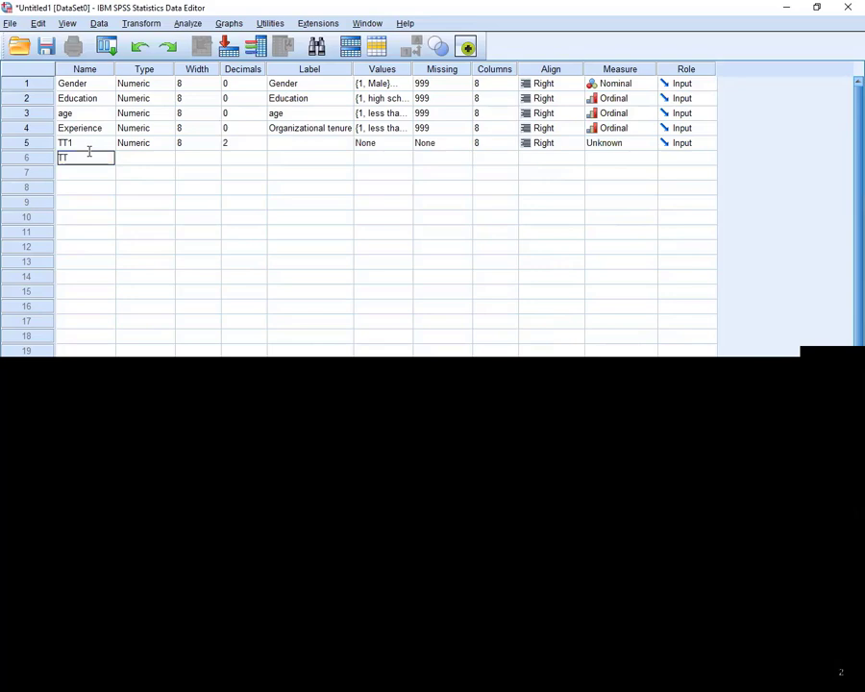
{"action": "type", "text": "2"}
{"action": "key", "text": "Return"}
{"action": "type", "text": "TT3"}
{"action": "key", "text": "Return"}
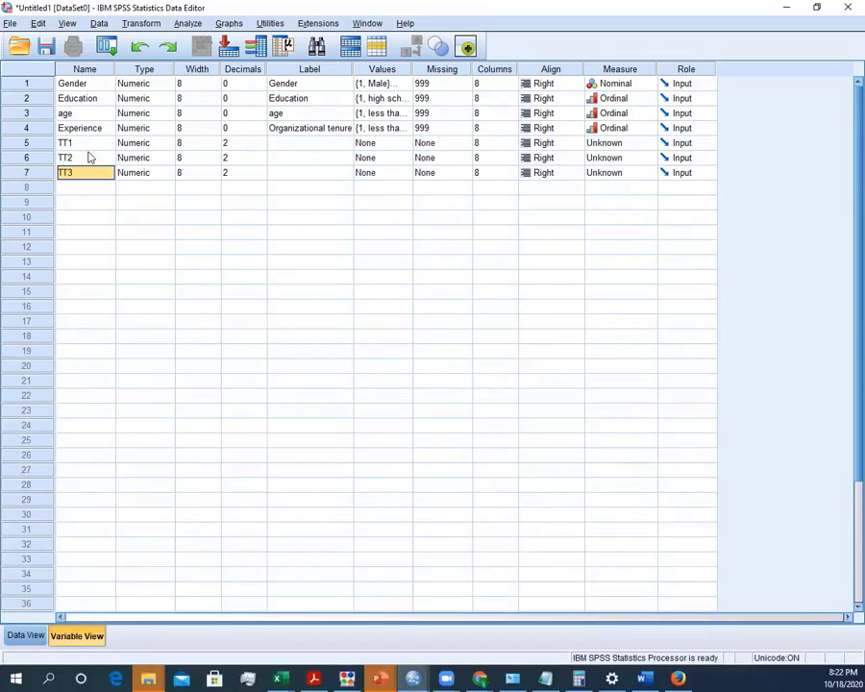
{"action": "key", "text": "Return"}
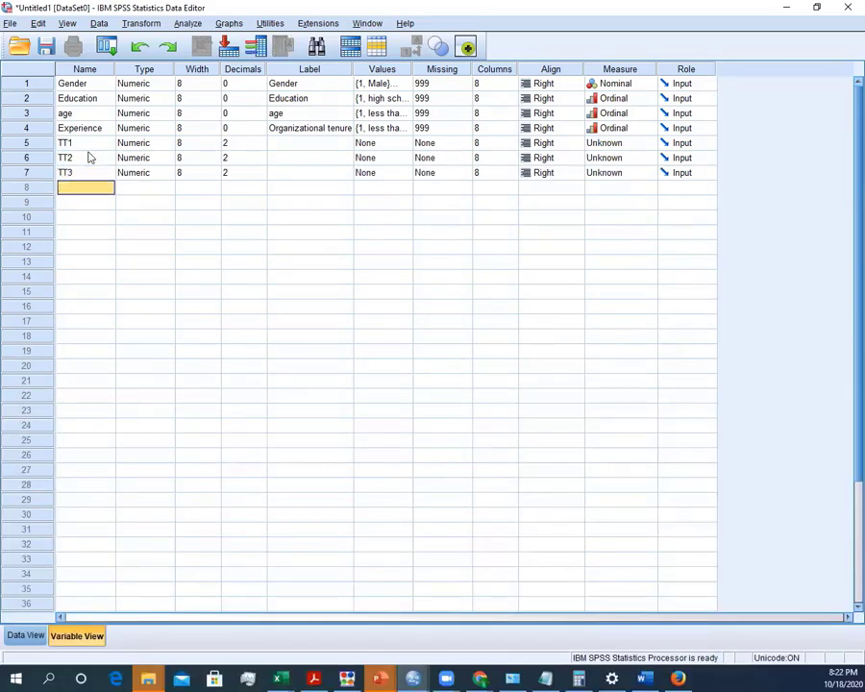
{"action": "type", "text": "TT"}
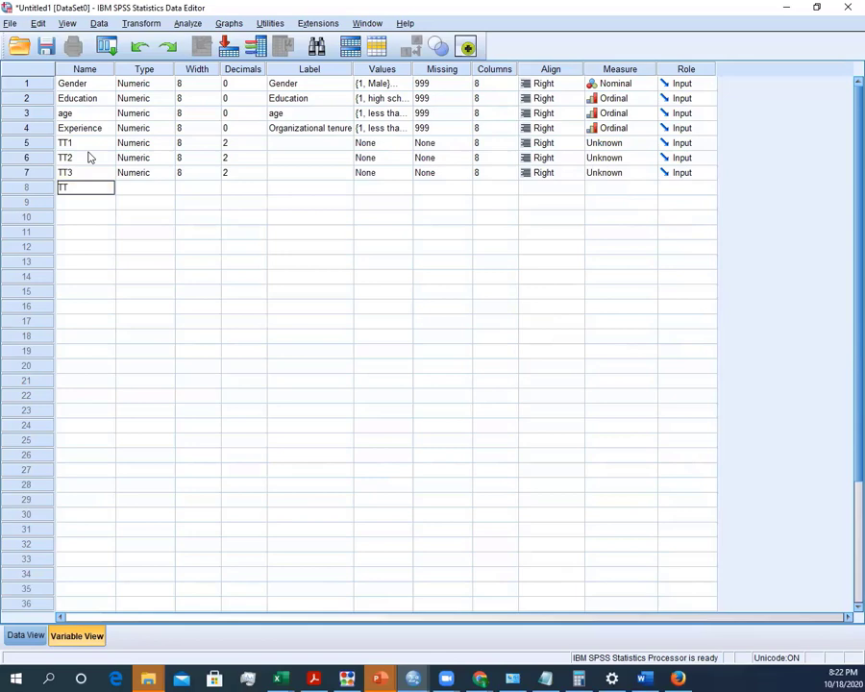
{"action": "type", "text": "4"}
{"action": "key", "text": "Return"}
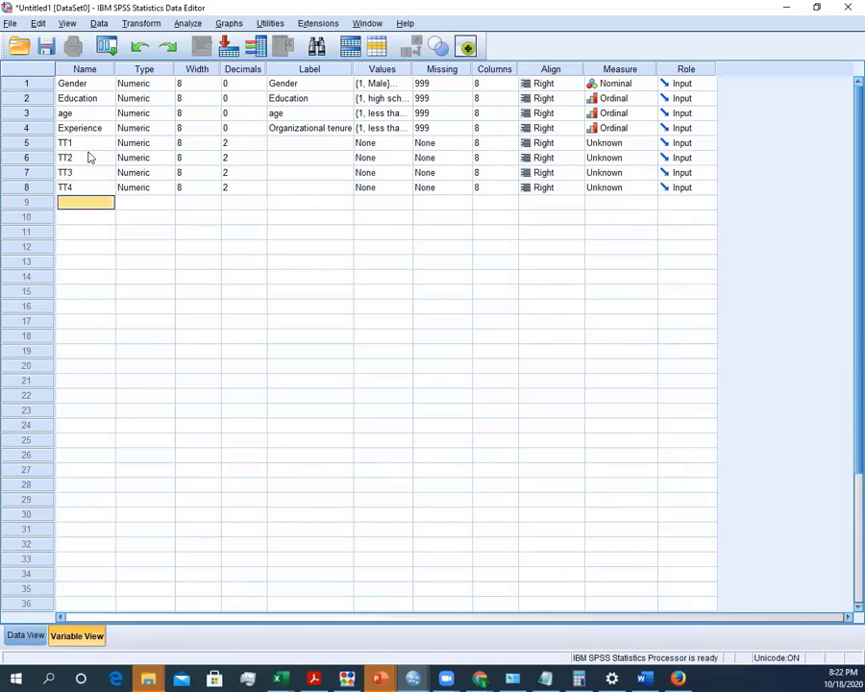
{"action": "type", "text": "TT"}
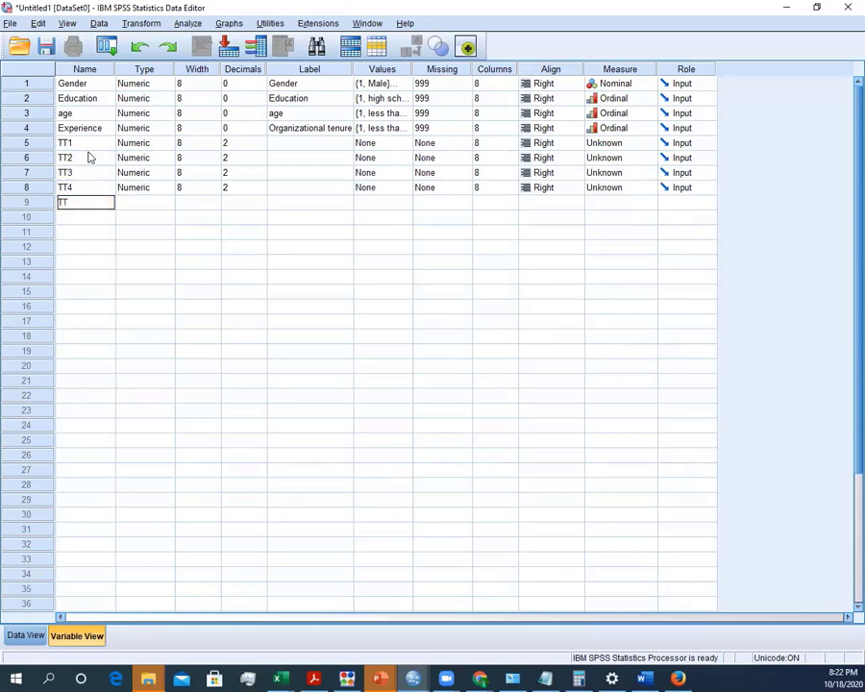
{"action": "type", "text": "5"}
{"action": "key", "text": "Return"}
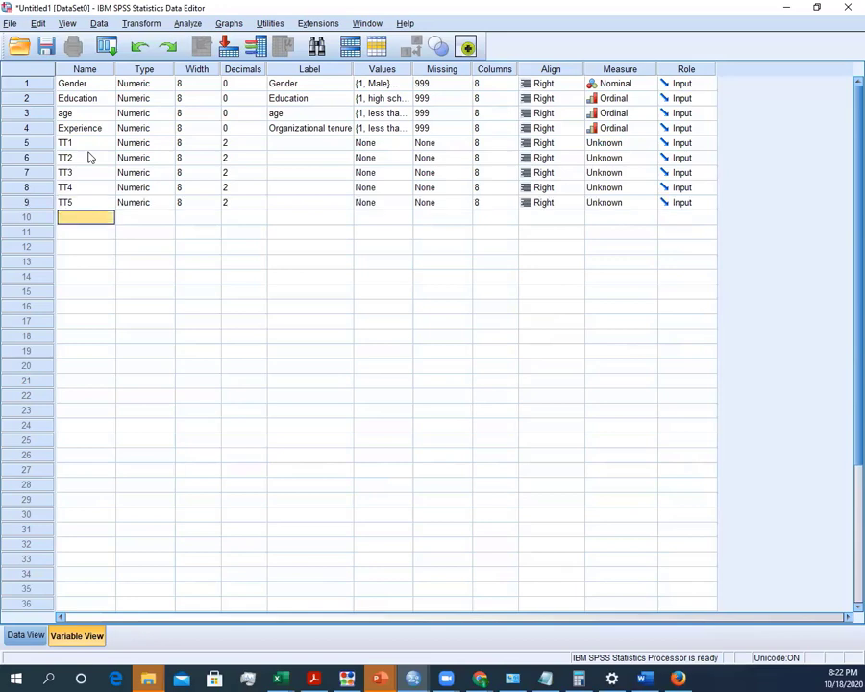
{"action": "type", "text": "TT"}
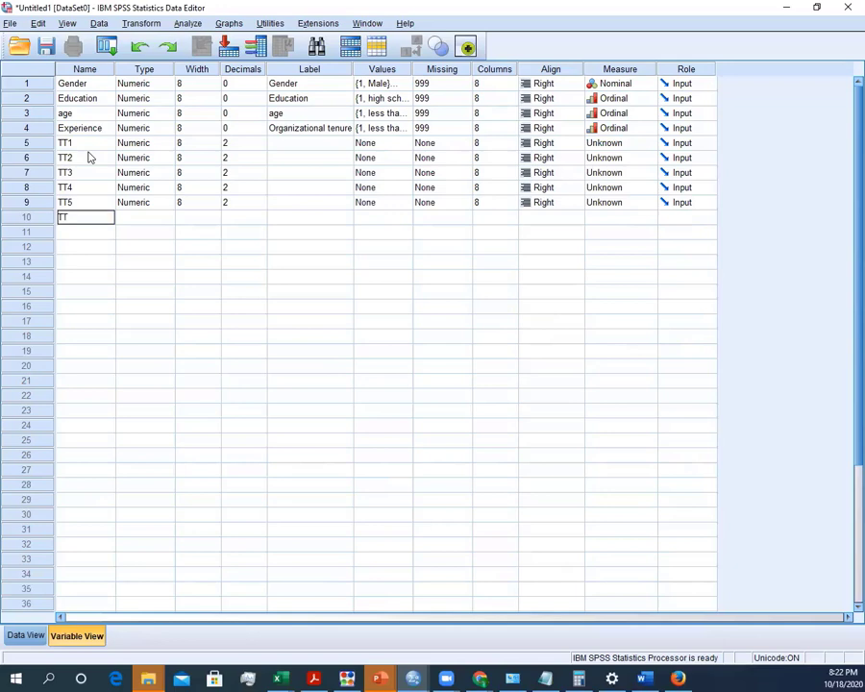
{"action": "type", "text": "6"}
{"action": "key", "text": "Return"}
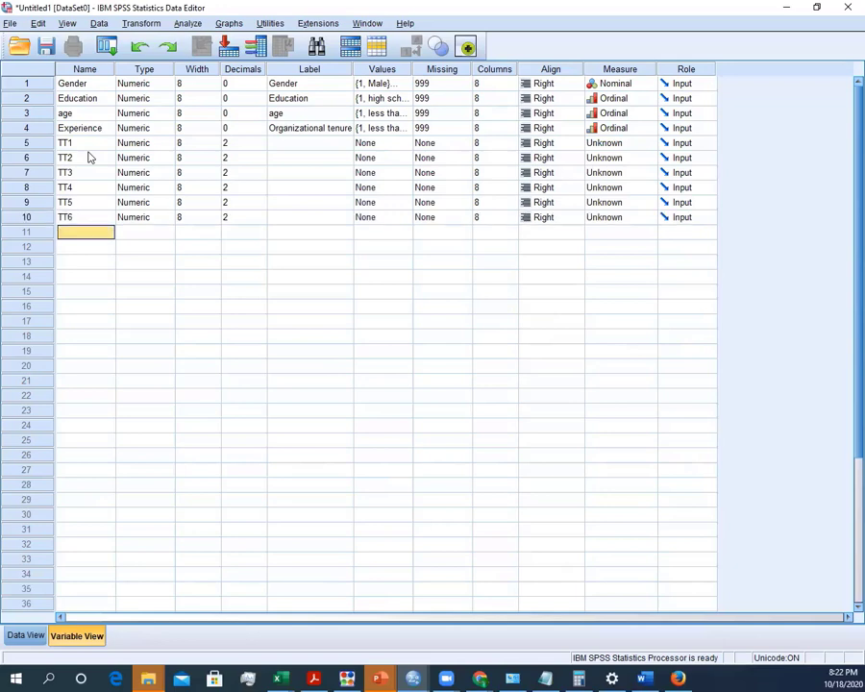
Lower the decimal places of TT1 through TT6 to 0
{"action": "left_click", "coordinate": [240, 146]}
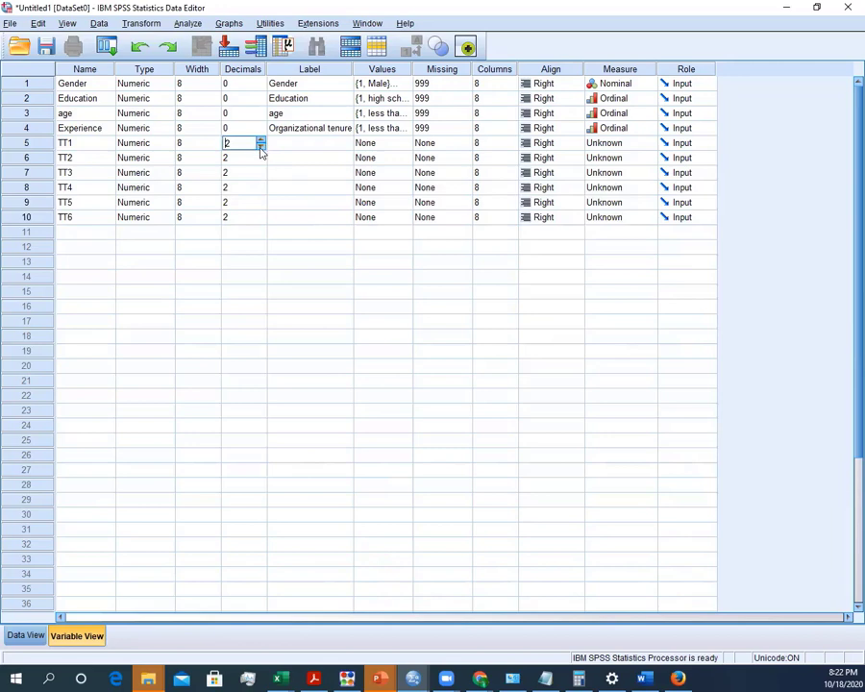
{"action": "left_click", "coordinate": [259, 147]}
{"action": "left_click", "coordinate": [260, 148]}
{"action": "left_click", "coordinate": [253, 156]}
{"action": "left_click", "coordinate": [260, 162]}
{"action": "left_click", "coordinate": [261, 162]}
{"action": "left_click", "coordinate": [258, 171]}
{"action": "left_click", "coordinate": [261, 177]}
{"action": "left_click", "coordinate": [262, 177]}
{"action": "left_click", "coordinate": [261, 176]}
{"action": "left_click", "coordinate": [259, 187]}
{"action": "left_click", "coordinate": [261, 191]}
{"action": "left_click", "coordinate": [261, 192]}
{"action": "left_click", "coordinate": [257, 202]}
{"action": "left_click", "coordinate": [260, 206]}
{"action": "left_click", "coordinate": [260, 205]}
{"action": "left_click", "coordinate": [258, 217]}
{"action": "left_click", "coordinate": [261, 221]}
{"action": "left_click", "coordinate": [261, 221]}
Label TT1 'Tranfer of training 1' and paste that label into TT2 and TT3
{"action": "left_click", "coordinate": [285, 147]}
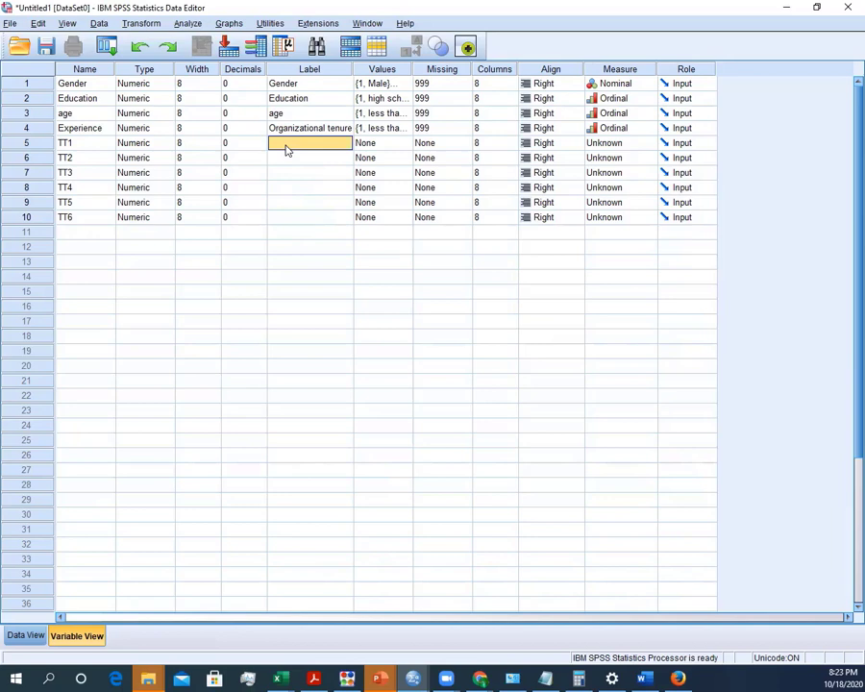
{"action": "type", "text": "Transfer of training 1"}
{"action": "key", "text": "Escape"}
{"action": "type", "text": "ansfer of training1"}
{"action": "triple_click", "coordinate": [270, 144]}
{"action": "left_click", "coordinate": [282, 162]}
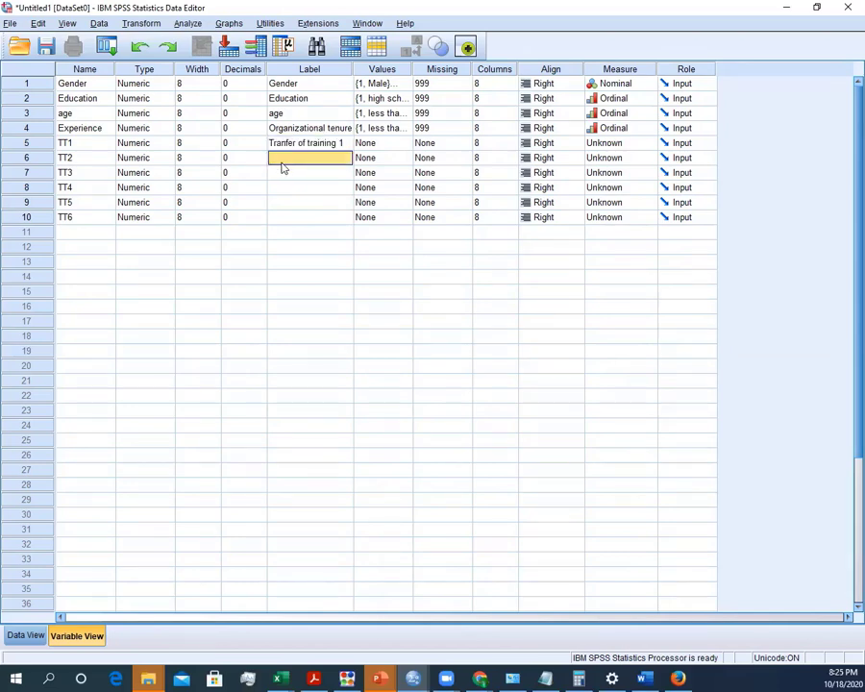
{"action": "type", "text": "Tranfer of training 1"}
{"action": "left_click", "coordinate": [289, 180]}
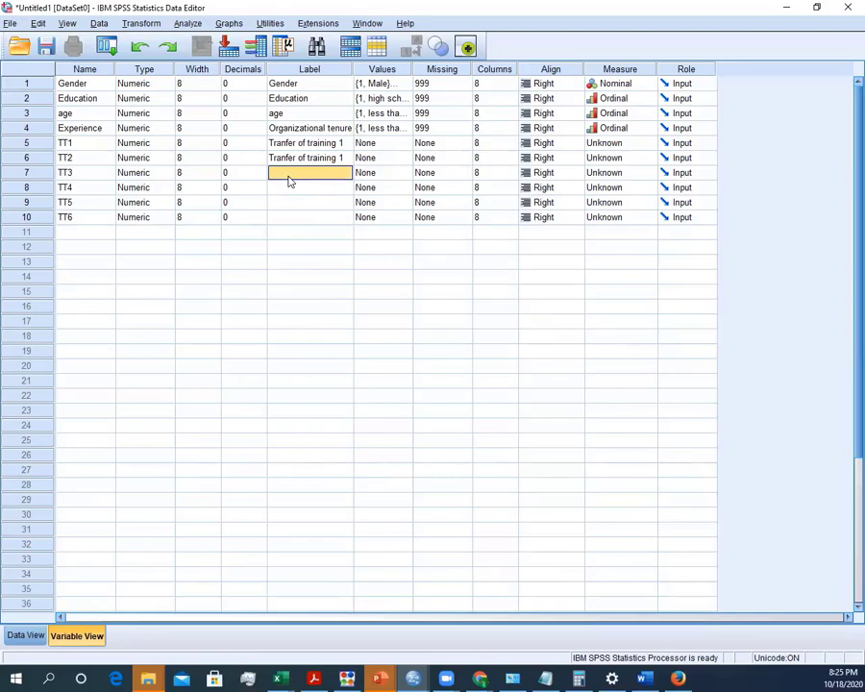
{"action": "type", "text": "Tranfer of training 1"}
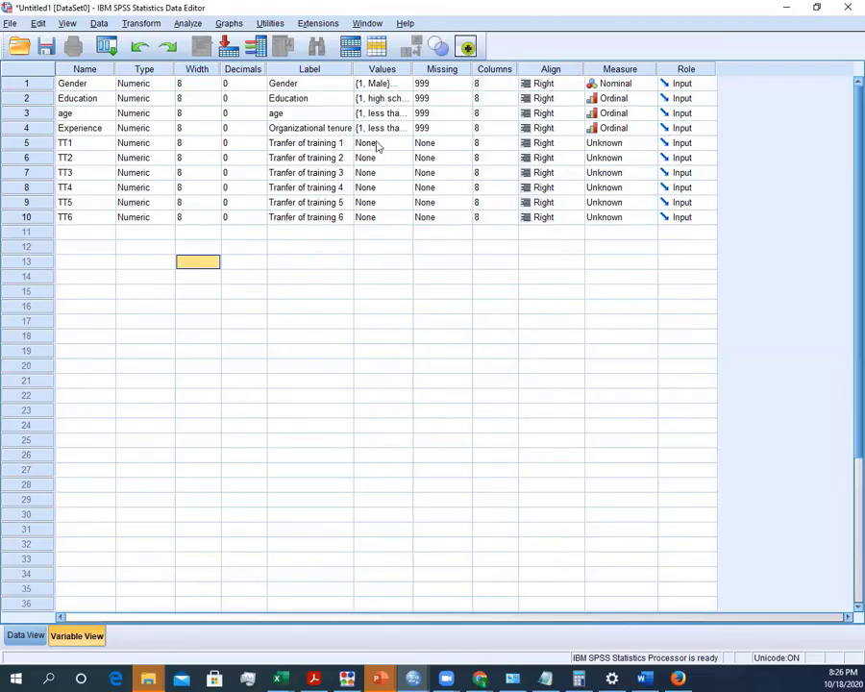
Add TT1 value labels 1 = Strongly Disagree and 2 = Disagree
{"action": "left_click", "coordinate": [390, 144]}
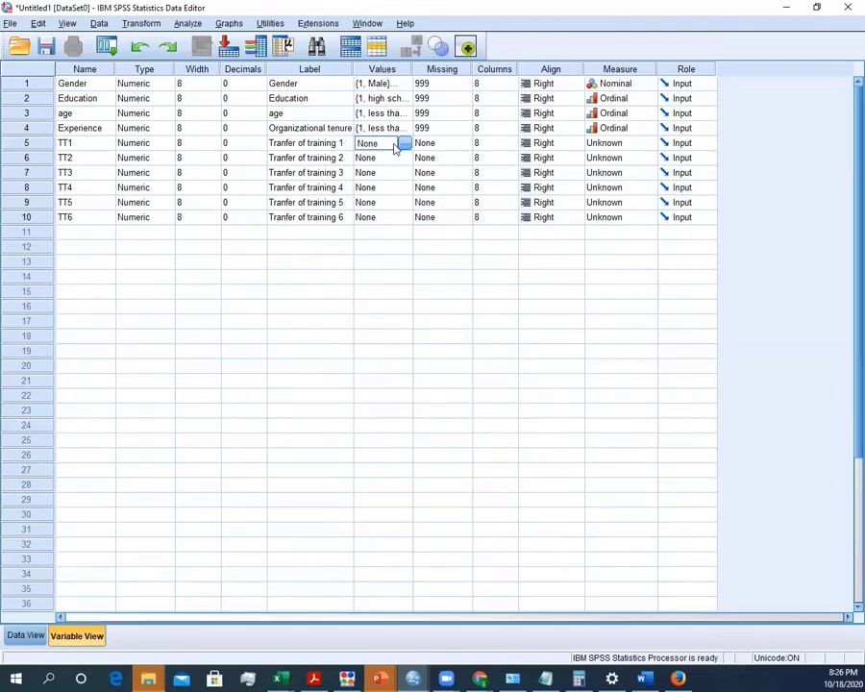
{"action": "left_click", "coordinate": [405, 144]}
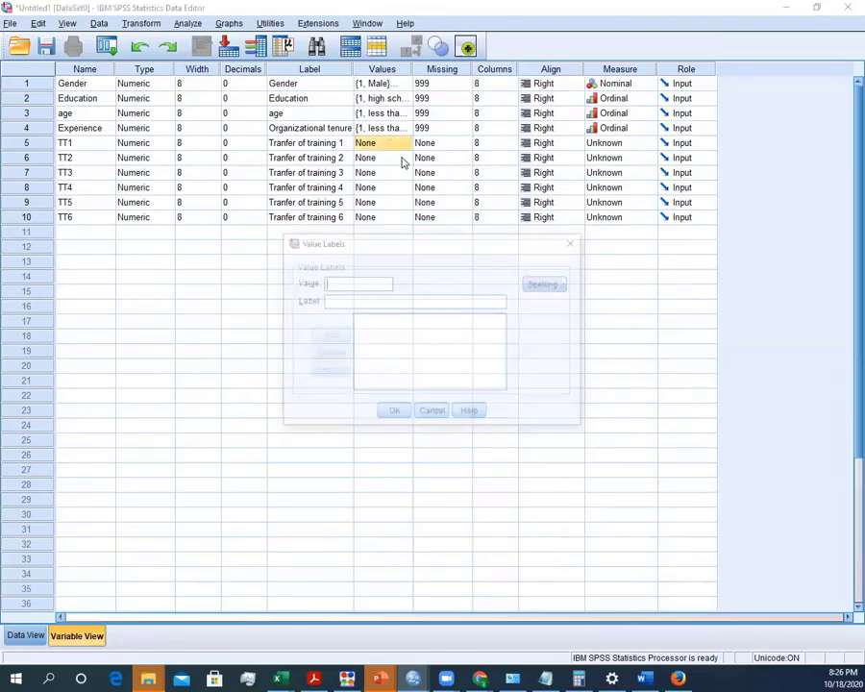
{"action": "type", "text": "1"}
{"action": "left_click", "coordinate": [336, 301]}
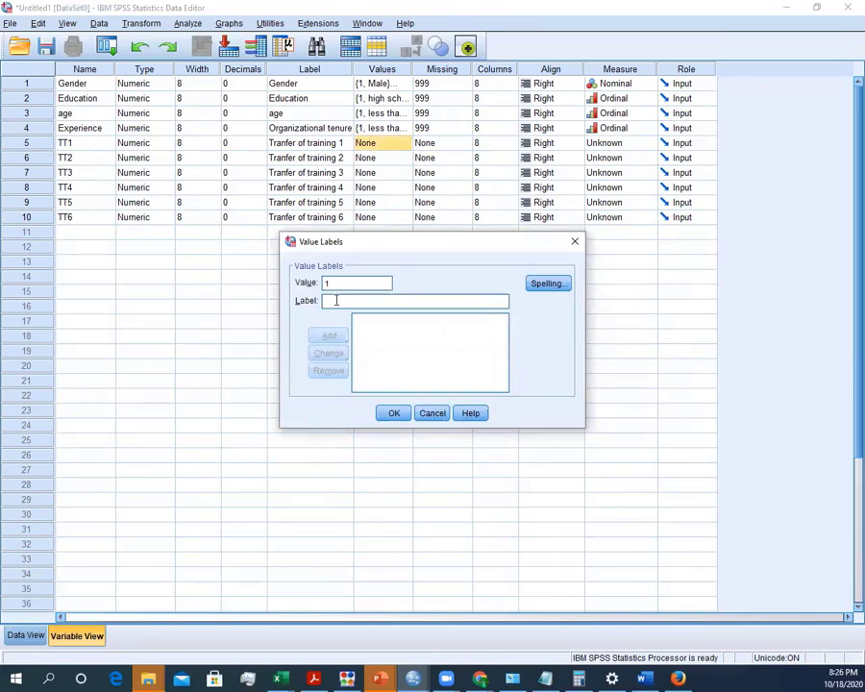
{"action": "type", "text": "St"}
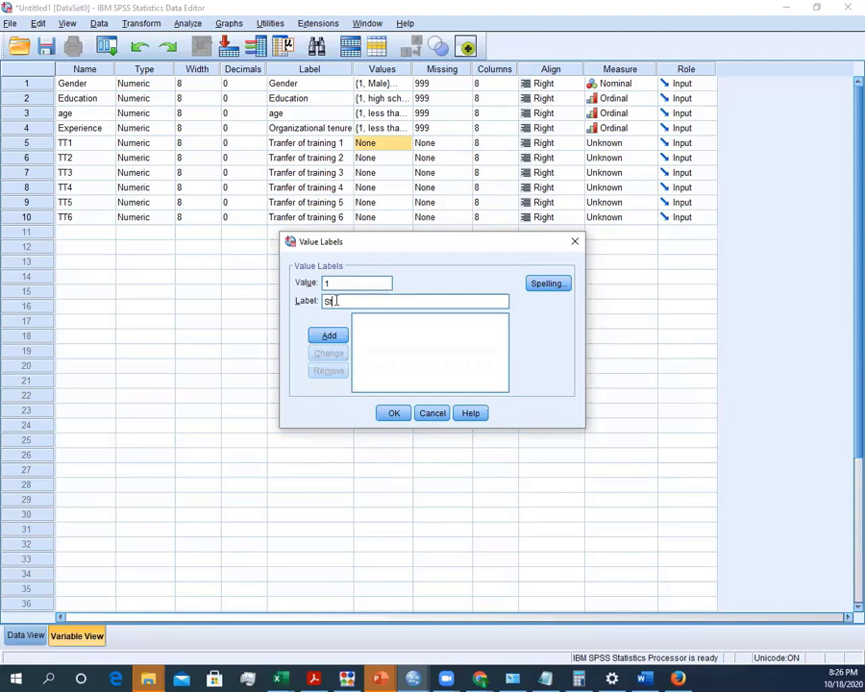
{"action": "type", "text": "rongly Disagree"}
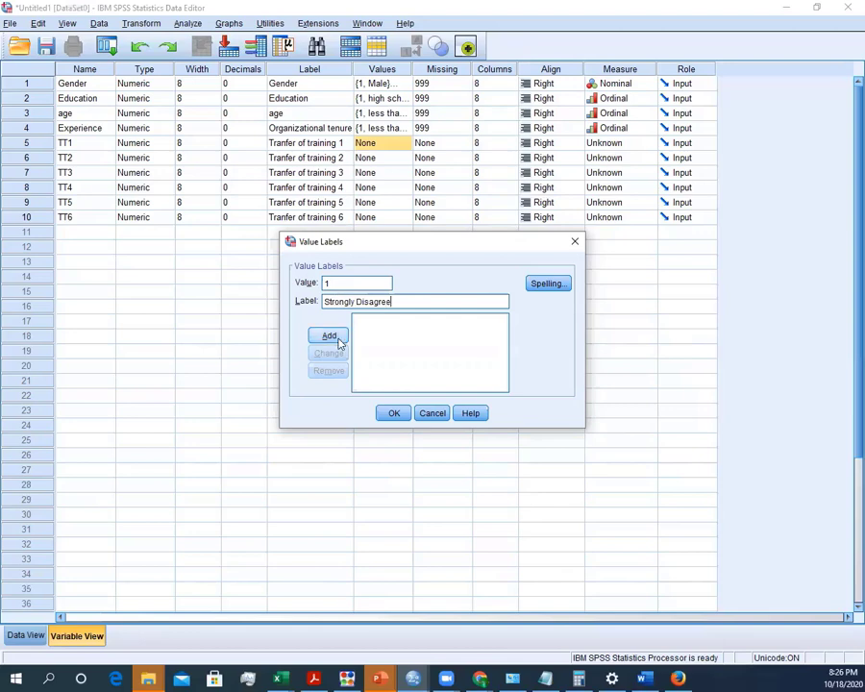
{"action": "left_click", "coordinate": [337, 336]}
{"action": "type", "text": "2"}
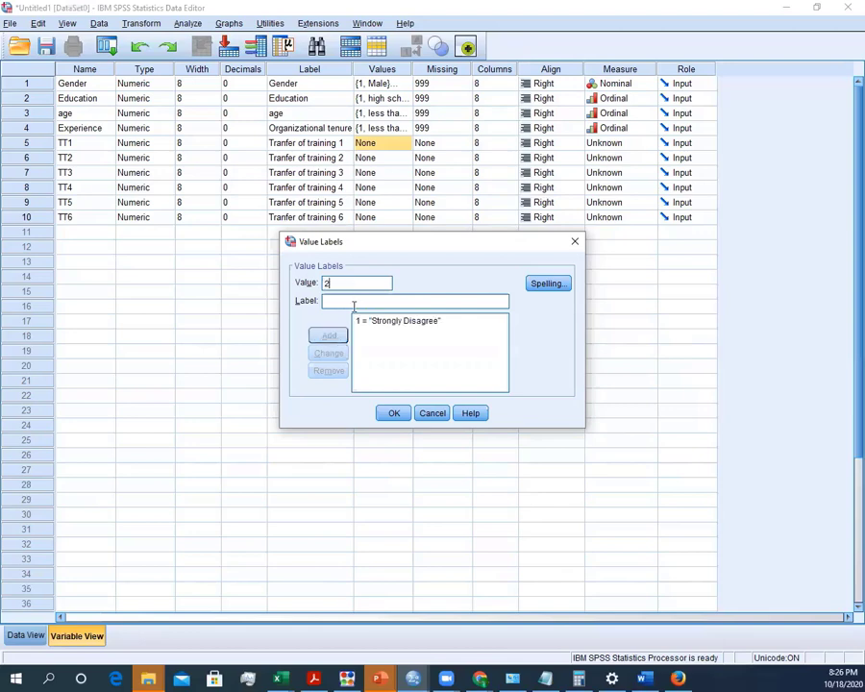
{"action": "left_click", "coordinate": [354, 303]}
{"action": "type", "text": "D"}
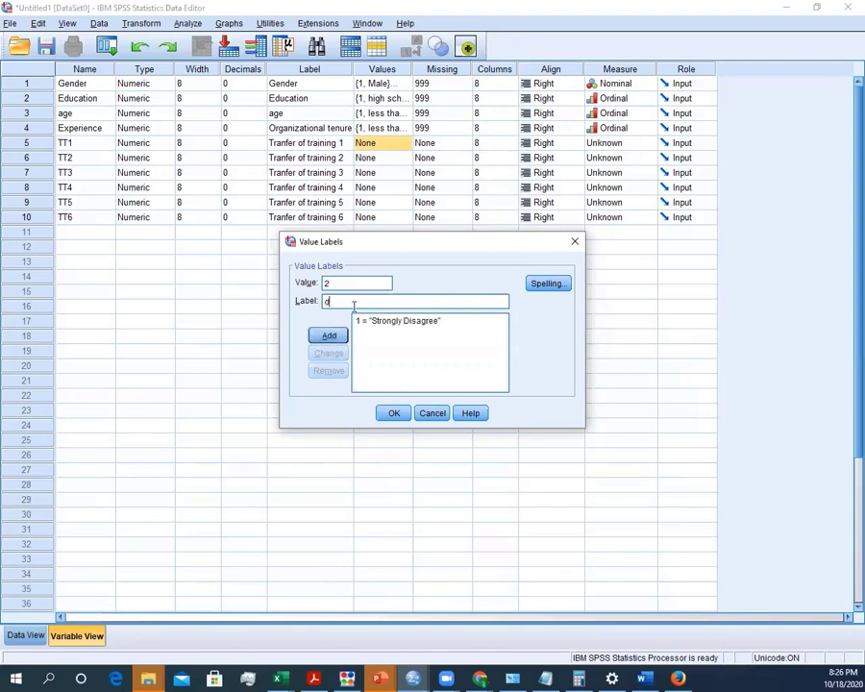
{"action": "type", "text": "isagree"}
{"action": "left_click", "coordinate": [328, 302]}
{"action": "key", "text": "BackSpace"}
{"action": "type", "text": "D"}
{"action": "left_click", "coordinate": [329, 335]}
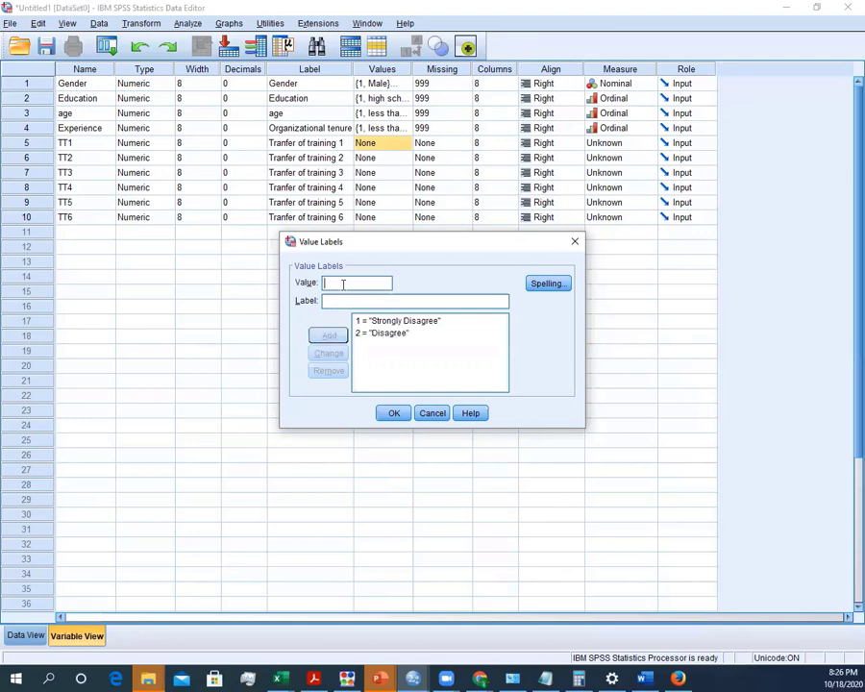
Add TT1 value labels 3 = Neutral, 4 = Agree and 5 = Strongly agree
{"action": "type", "text": "3"}
{"action": "left_click", "coordinate": [350, 301]}
{"action": "type", "text": "Neutra"}
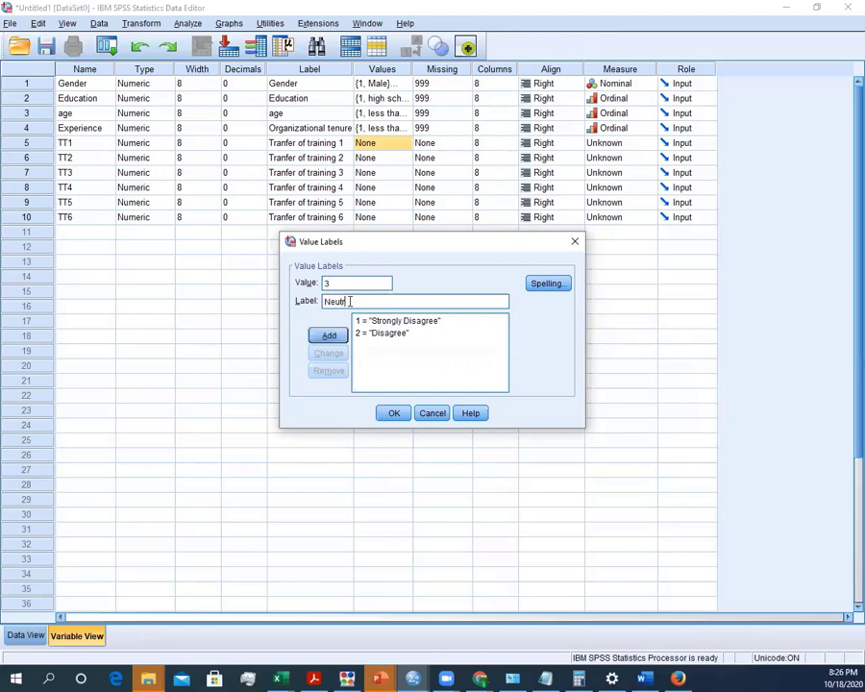
{"action": "type", "text": "l"}
{"action": "left_click", "coordinate": [330, 336]}
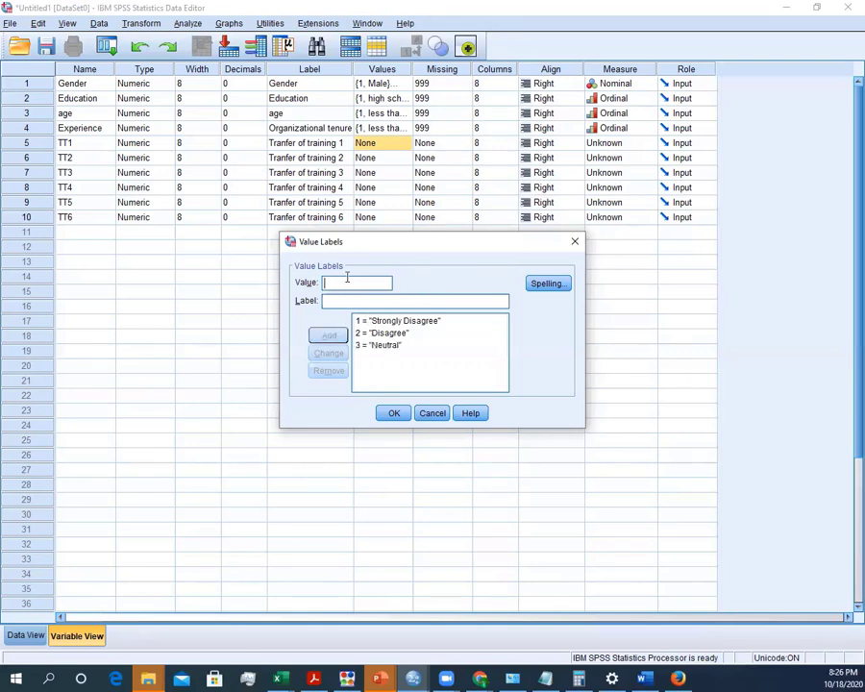
{"action": "left_click", "coordinate": [348, 281]}
{"action": "type", "text": "4"}
{"action": "left_click", "coordinate": [339, 301]}
{"action": "type", "text": "Agree"}
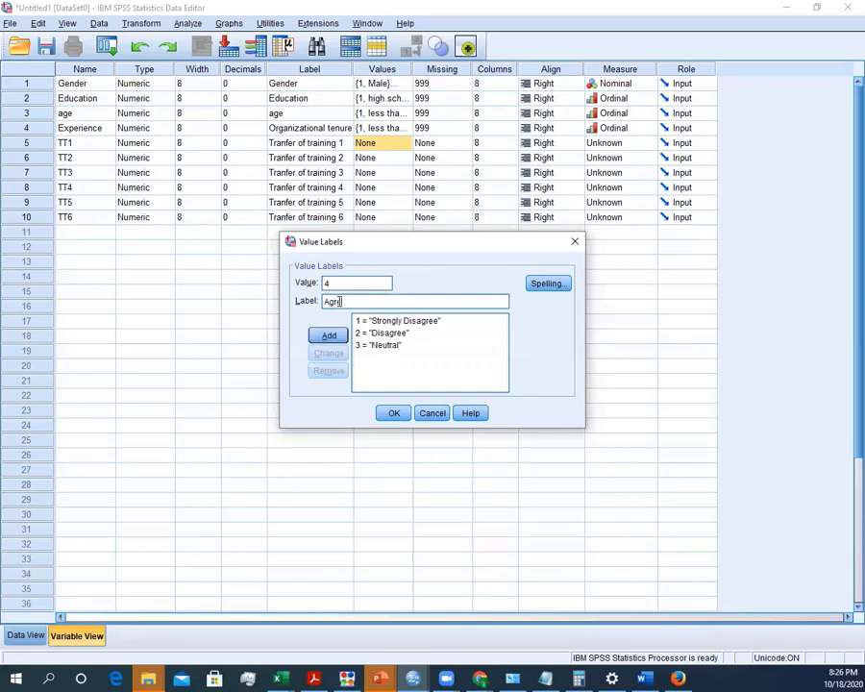
{"action": "left_click", "coordinate": [329, 335]}
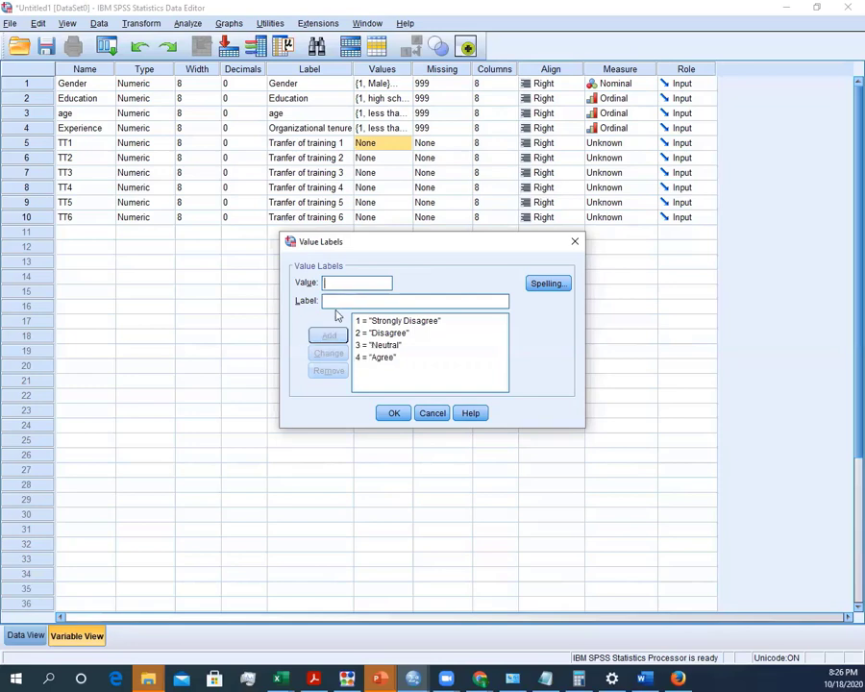
{"action": "type", "text": "5"}
{"action": "left_click", "coordinate": [331, 301]}
{"action": "type", "text": "St"}
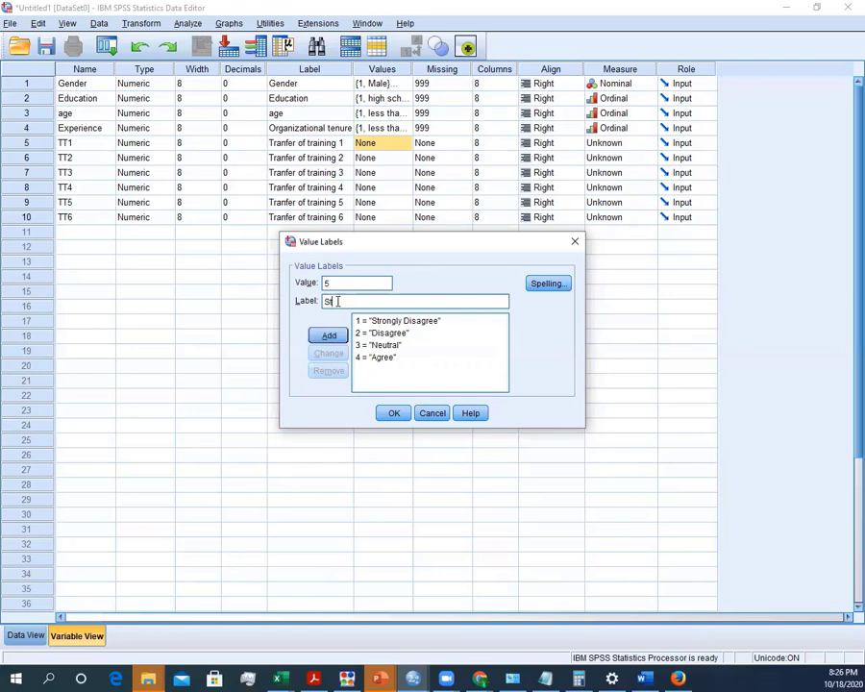
{"action": "type", "text": "ronglyy agree"}
{"action": "left_click", "coordinate": [329, 335]}
Confirm TT1's value labels, then copy them into TT2 through TT6
{"action": "left_click", "coordinate": [394, 413]}
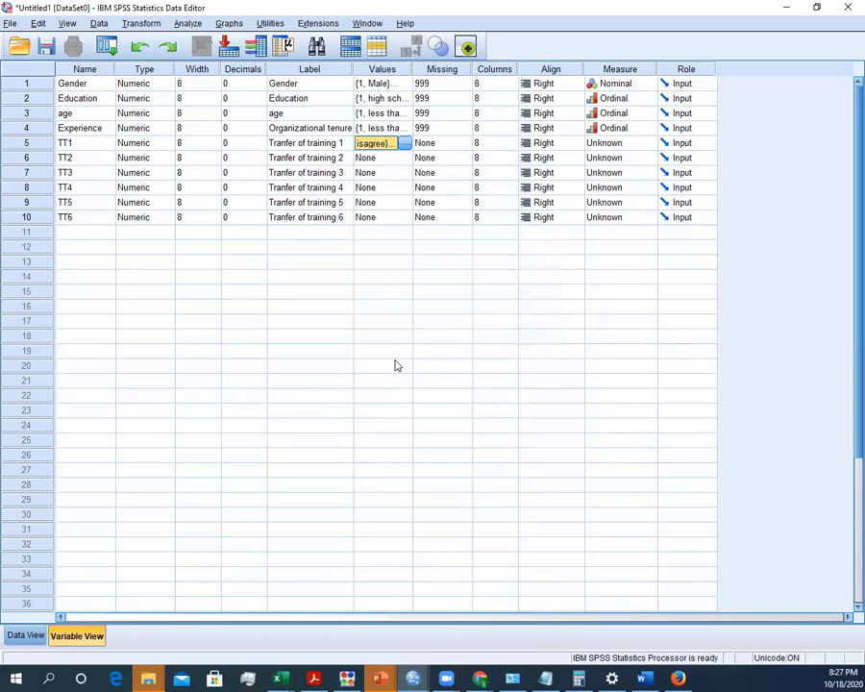
{"action": "left_click", "coordinate": [377, 171]}
{"action": "left_click", "coordinate": [382, 144]}
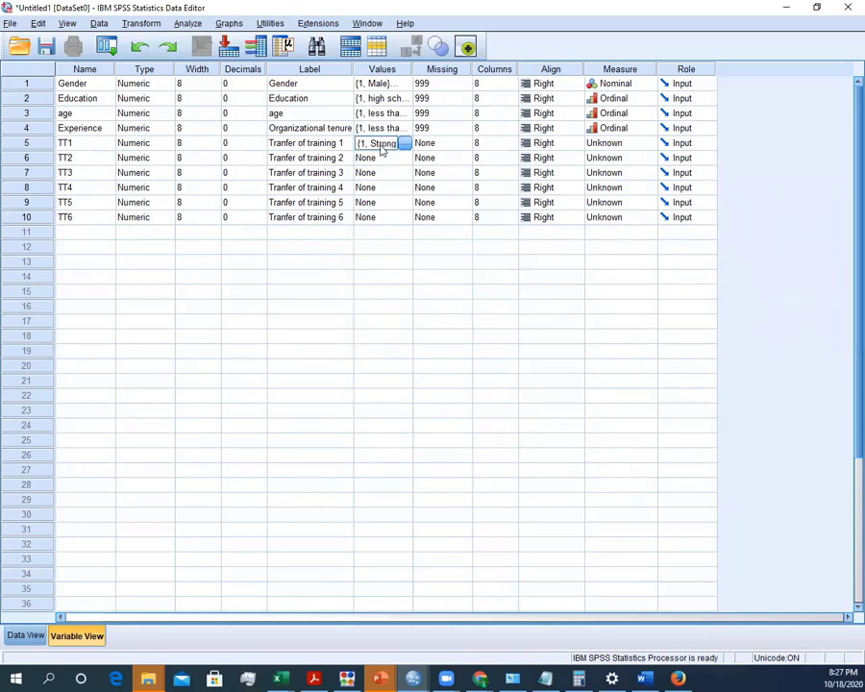
{"action": "left_click", "coordinate": [369, 159]}
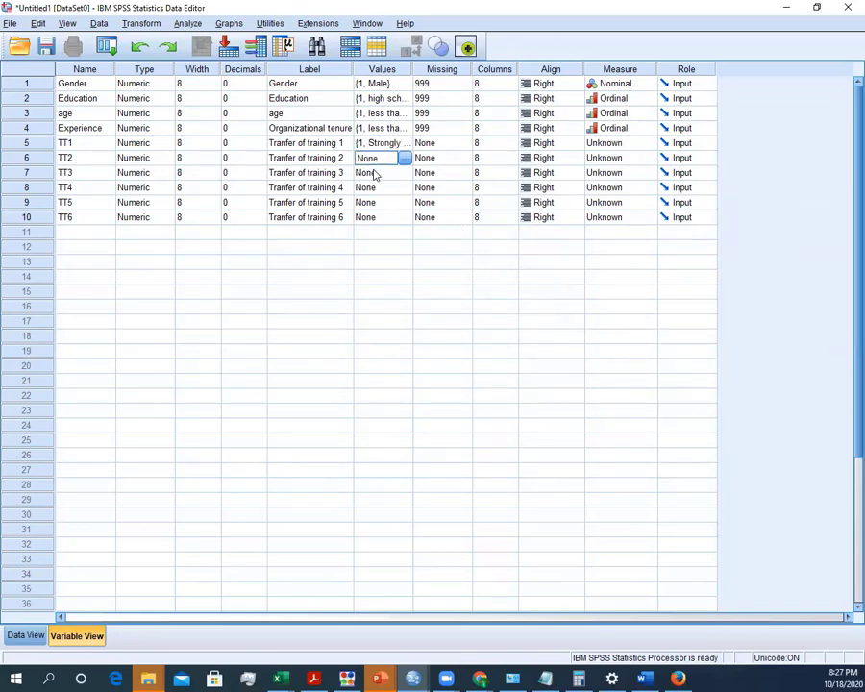
{"action": "key", "text": "ctrl+v"}
{"action": "left_click", "coordinate": [378, 174]}
{"action": "key", "text": "ctrl+v"}
{"action": "left_click", "coordinate": [382, 190]}
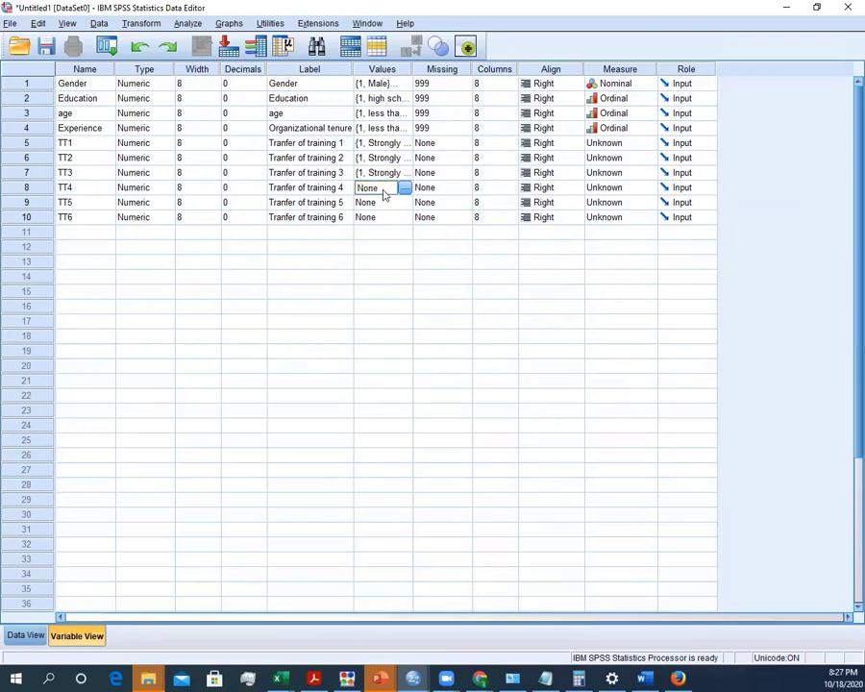
{"action": "key", "text": "ctrl+v"}
{"action": "left_click", "coordinate": [381, 204]}
{"action": "key", "text": "ctrl+v"}
{"action": "left_click", "coordinate": [377, 219]}
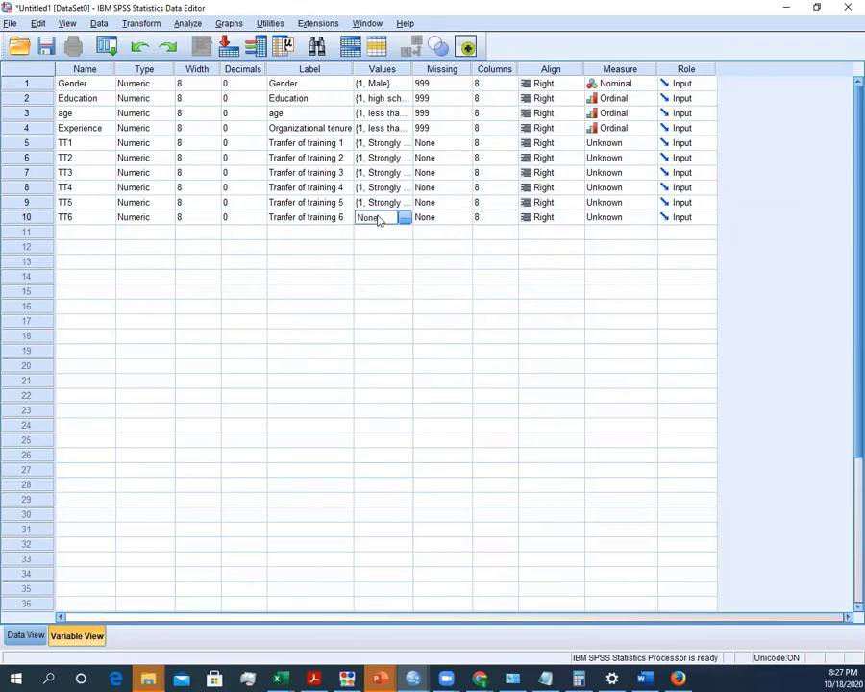
{"action": "key", "text": "ctrl+v"}
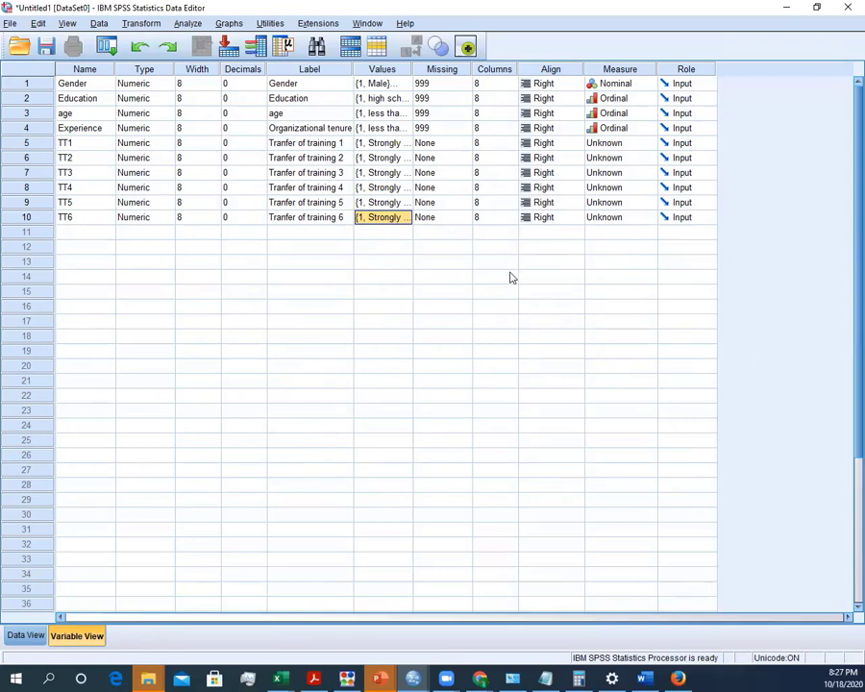
Set the measurement level of TT1–TT6 to Scale
{"action": "left_click", "coordinate": [620, 142]}
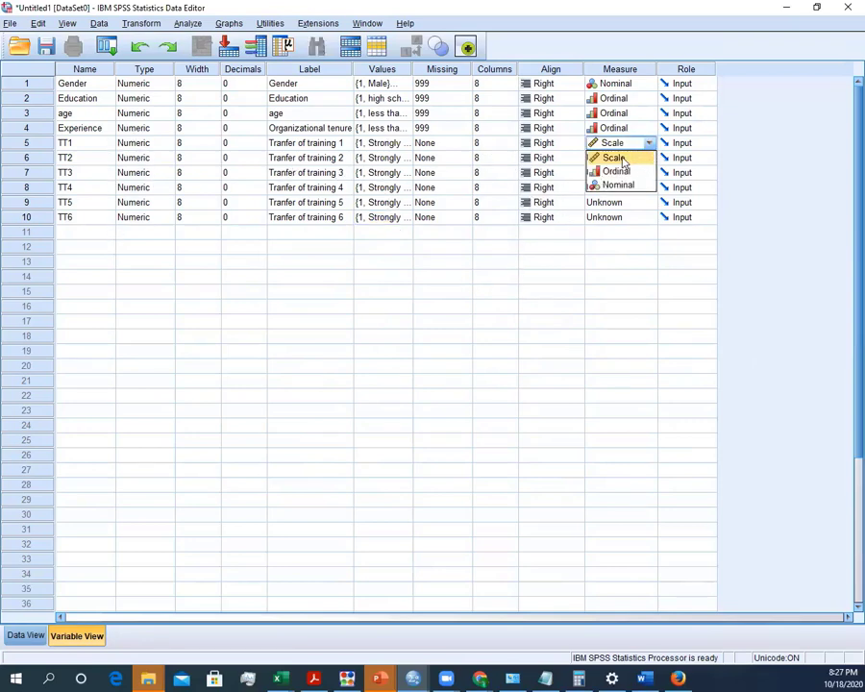
{"action": "left_click", "coordinate": [619, 158]}
{"action": "left_click", "coordinate": [620, 160]}
{"action": "left_click", "coordinate": [621, 173]}
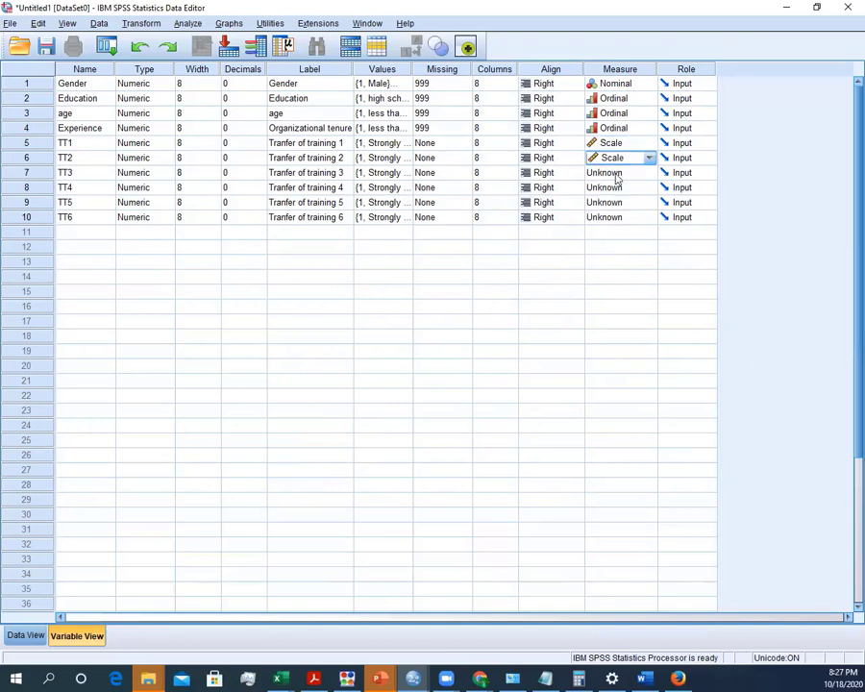
{"action": "left_click", "coordinate": [613, 174]}
{"action": "left_click", "coordinate": [612, 187]}
{"action": "left_click", "coordinate": [616, 190]}
{"action": "left_click", "coordinate": [620, 204]}
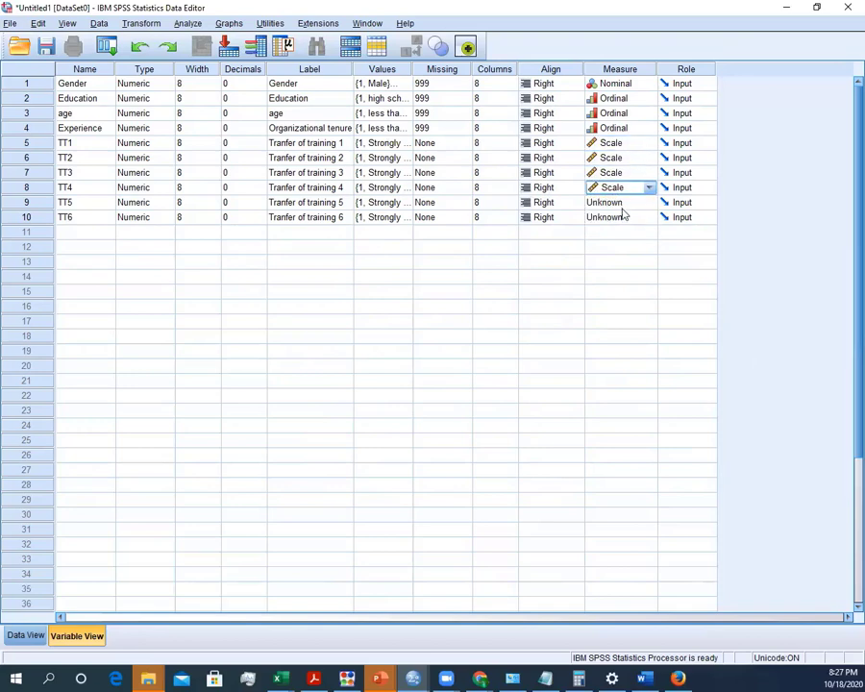
{"action": "left_click", "coordinate": [619, 203]}
{"action": "left_click", "coordinate": [616, 217]}
{"action": "left_click", "coordinate": [616, 220]}
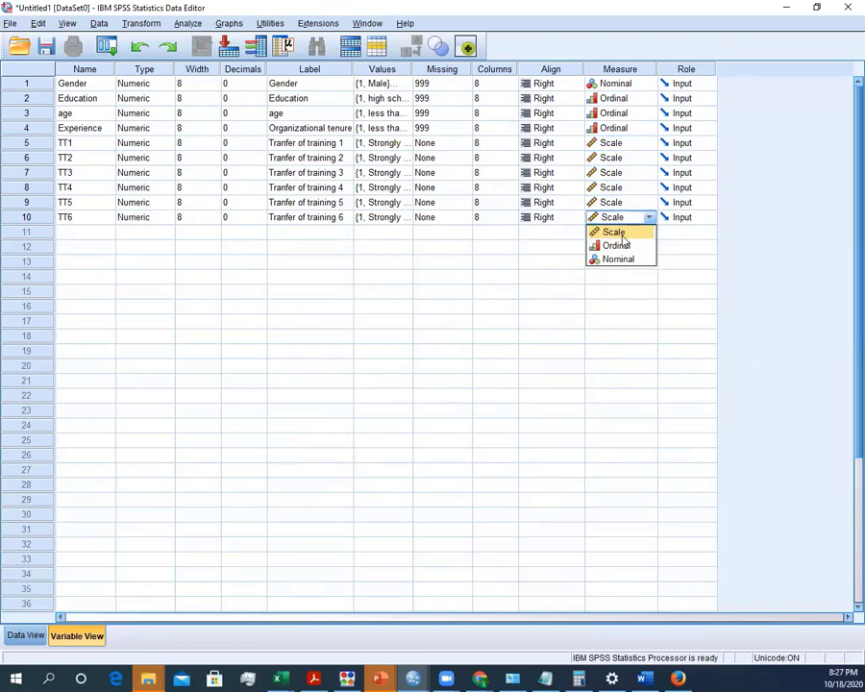
{"action": "left_click", "coordinate": [617, 233]}
{"action": "left_click", "coordinate": [67, 221]}
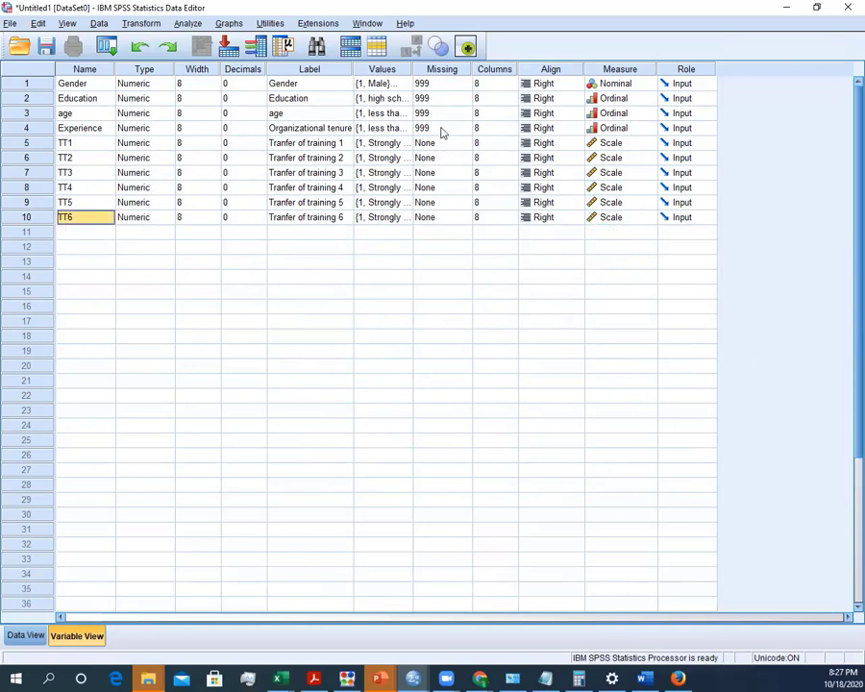
Save the dataset, then copy Experience's missing value 999 into TT1–TT4
{"action": "key", "text": "ctrl+s"}
{"action": "left_click", "coordinate": [429, 134]}
{"action": "right_click", "coordinate": [428, 135]}
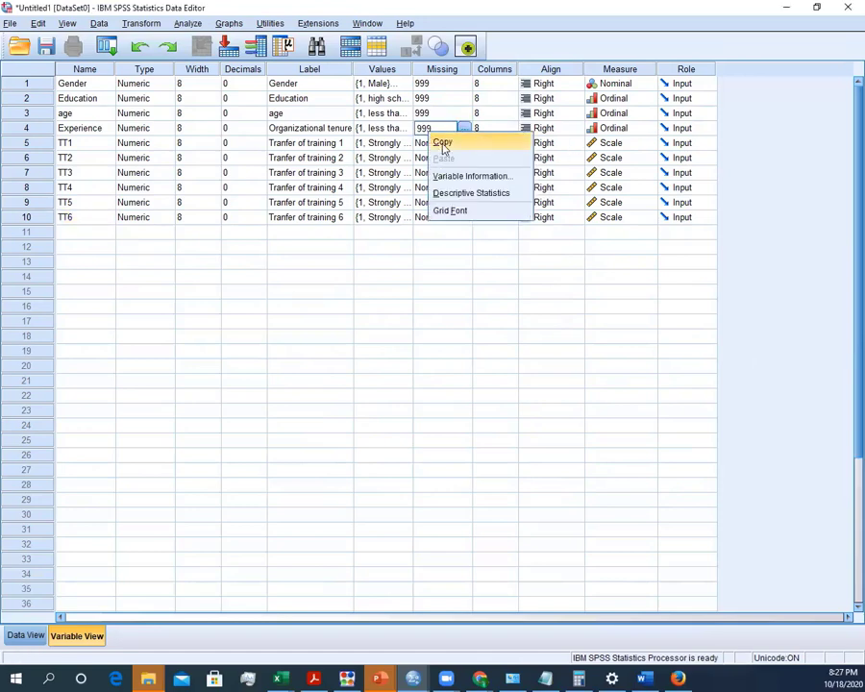
{"action": "left_click", "coordinate": [437, 147]}
{"action": "left_click", "coordinate": [429, 146]}
{"action": "type", "text": "999"}
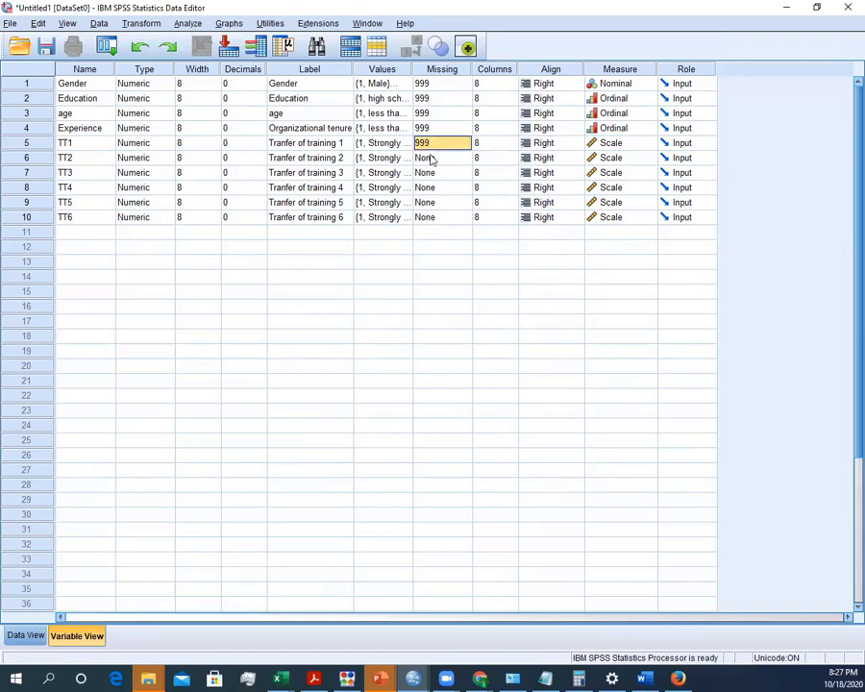
{"action": "left_click", "coordinate": [432, 158]}
{"action": "type", "text": "999"}
{"action": "left_click", "coordinate": [432, 173]}
{"action": "key", "text": "ctrl+v"}
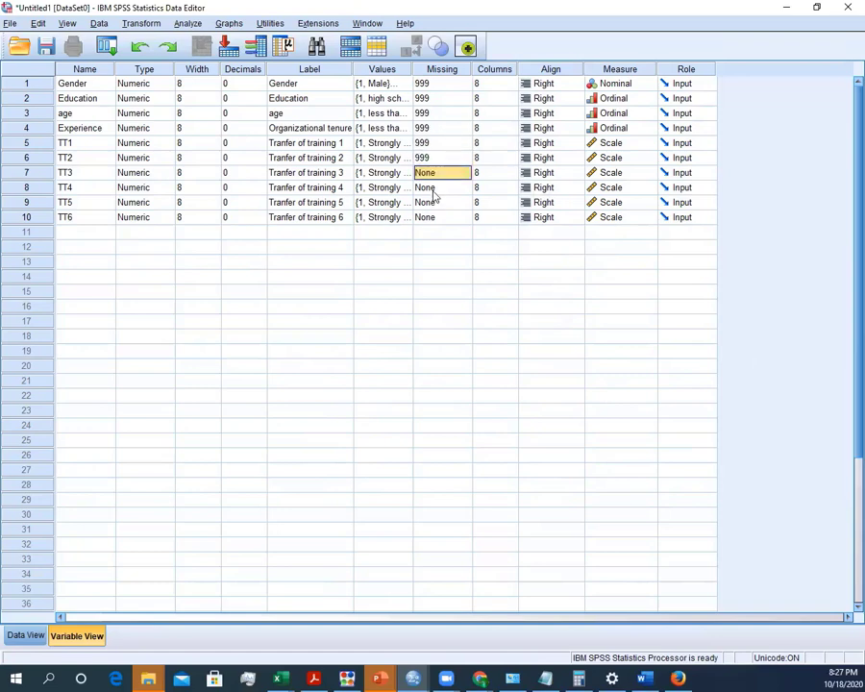
{"action": "left_click", "coordinate": [435, 188]}
{"action": "key", "text": "ctrl+v"}
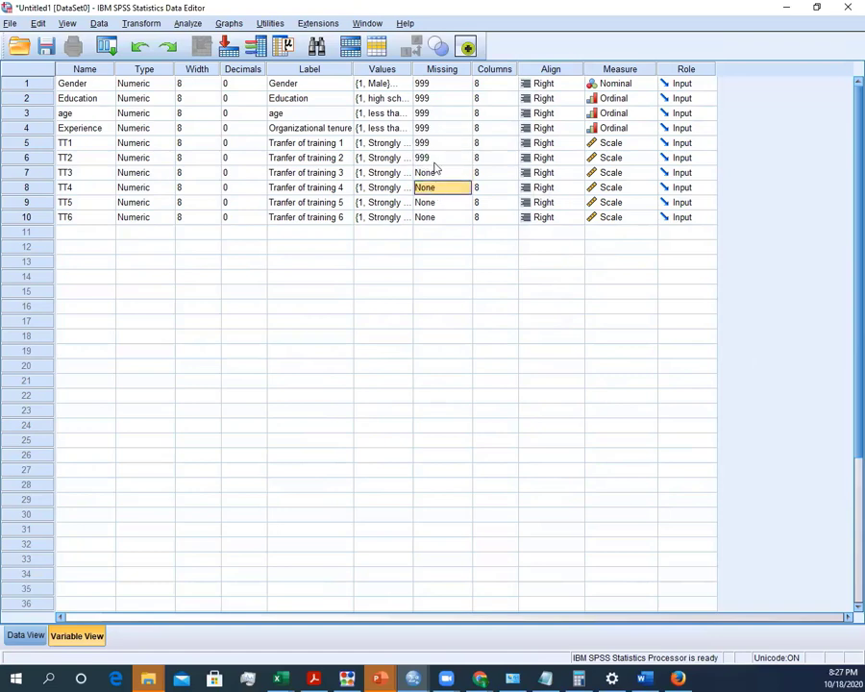
Re-paste 999 into TT3 and TT4 and paste it into TT5 and TT6
{"action": "left_click", "coordinate": [436, 158]}
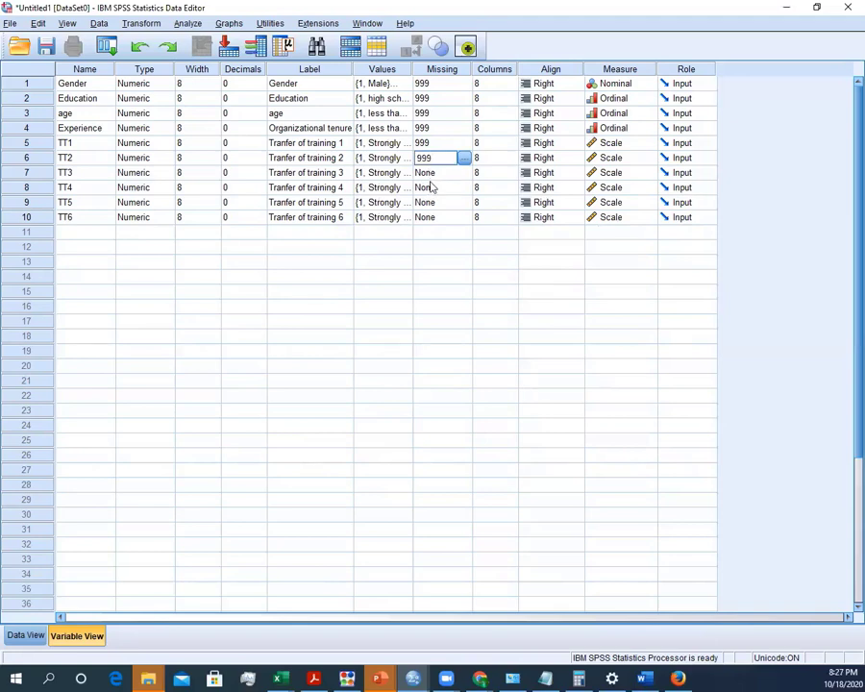
{"action": "left_click", "coordinate": [432, 174]}
{"action": "type", "text": "999"}
{"action": "left_click", "coordinate": [433, 188]}
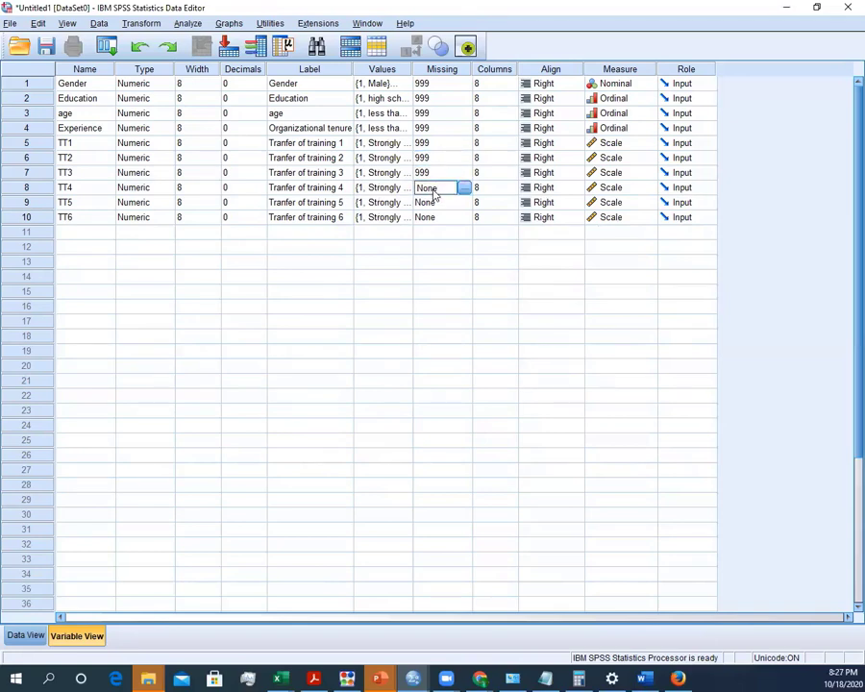
{"action": "type", "text": "999"}
{"action": "left_click", "coordinate": [432, 203]}
{"action": "type", "text": "999"}
{"action": "left_click", "coordinate": [433, 218]}
{"action": "type", "text": "999"}
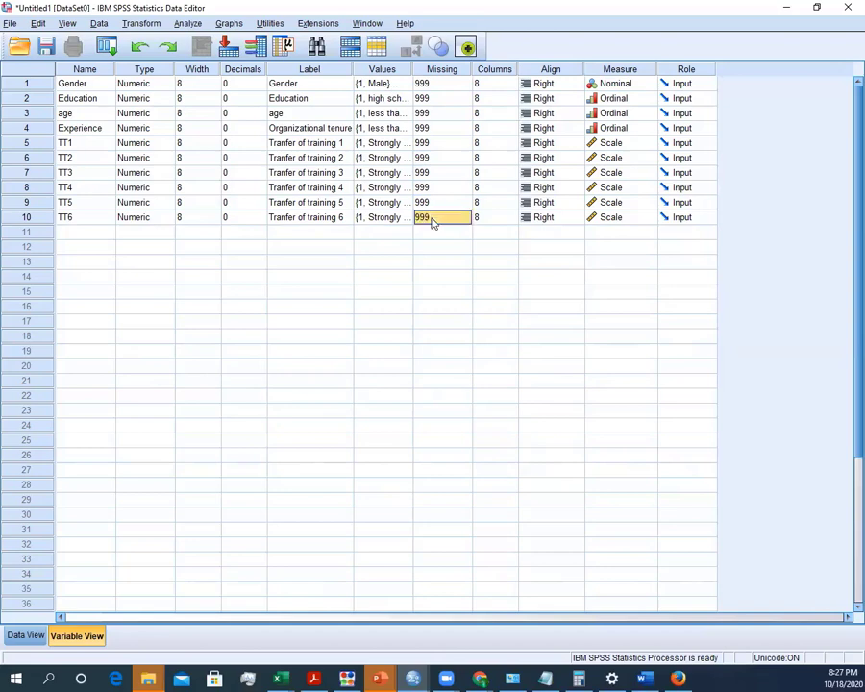
{"action": "left_click", "coordinate": [193, 190]}
{"action": "left_click", "coordinate": [82, 220]}
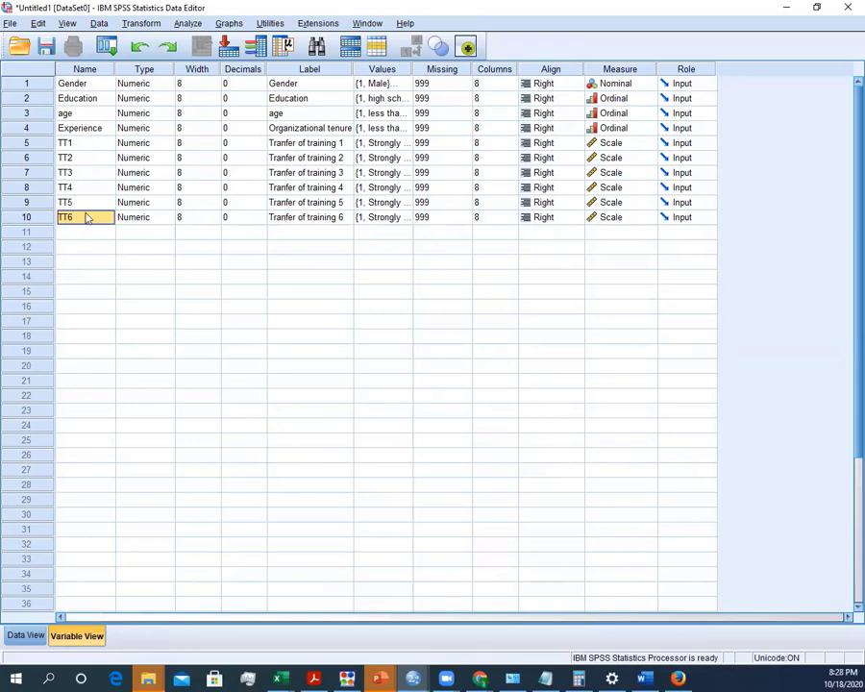
{"action": "left_click", "coordinate": [70, 232]}
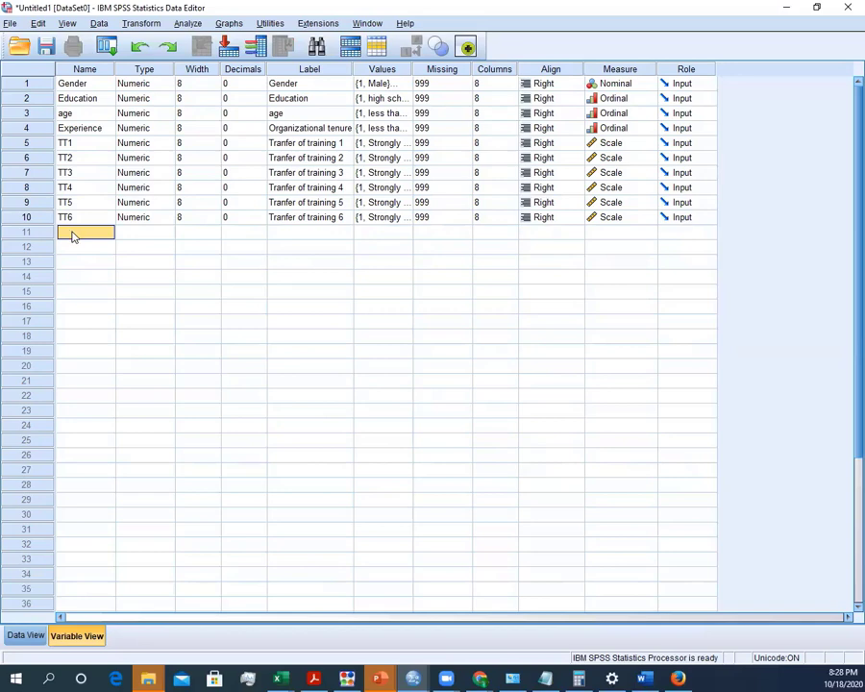
{"action": "type", "text": "T 7"}
{"action": "left_click", "coordinate": [82, 248]}
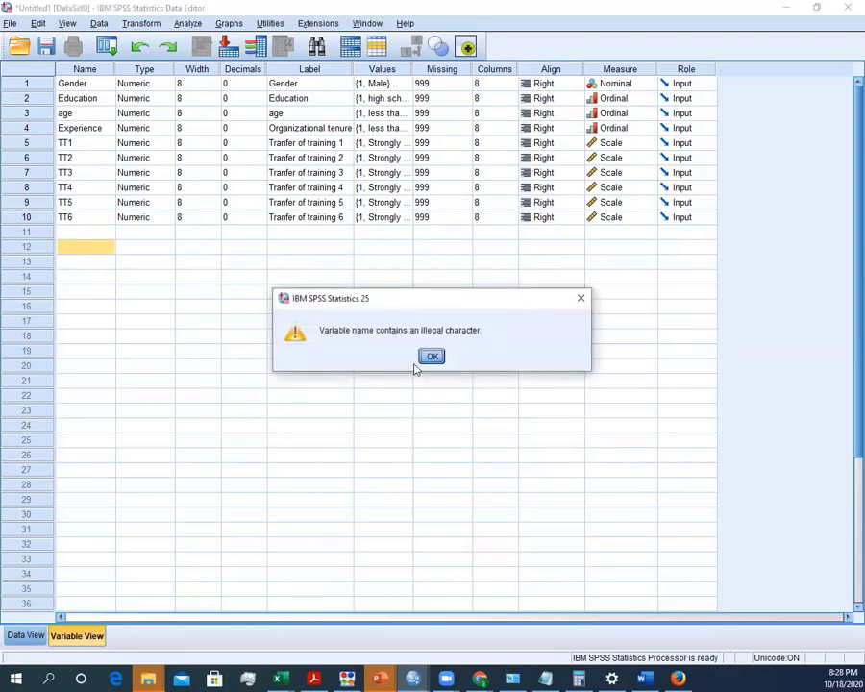
{"action": "left_click", "coordinate": [433, 356]}
{"action": "left_click", "coordinate": [96, 234]}
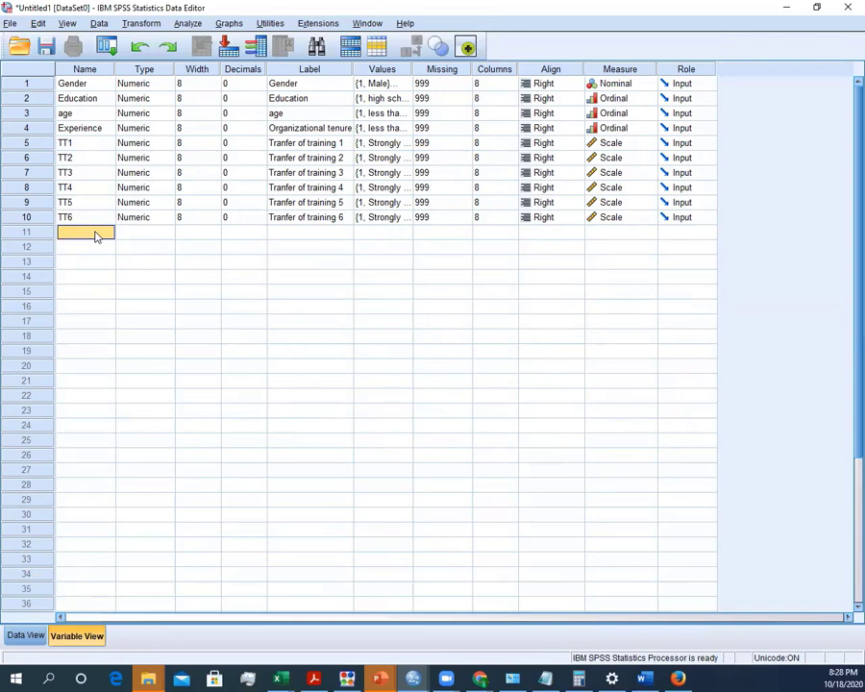
{"action": "double_click", "coordinate": [95, 236]}
{"action": "type", "text": "T"}
{"action": "key", "text": "BackSpace"}
{"action": "type", "text": "TT%"}
{"action": "key", "text": "Return"}
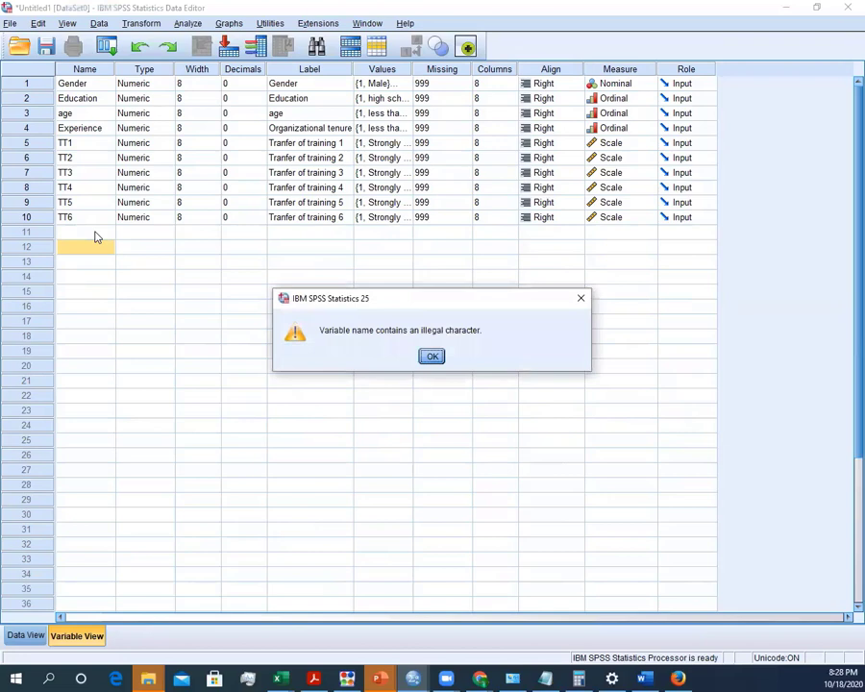
{"action": "left_click", "coordinate": [433, 357]}
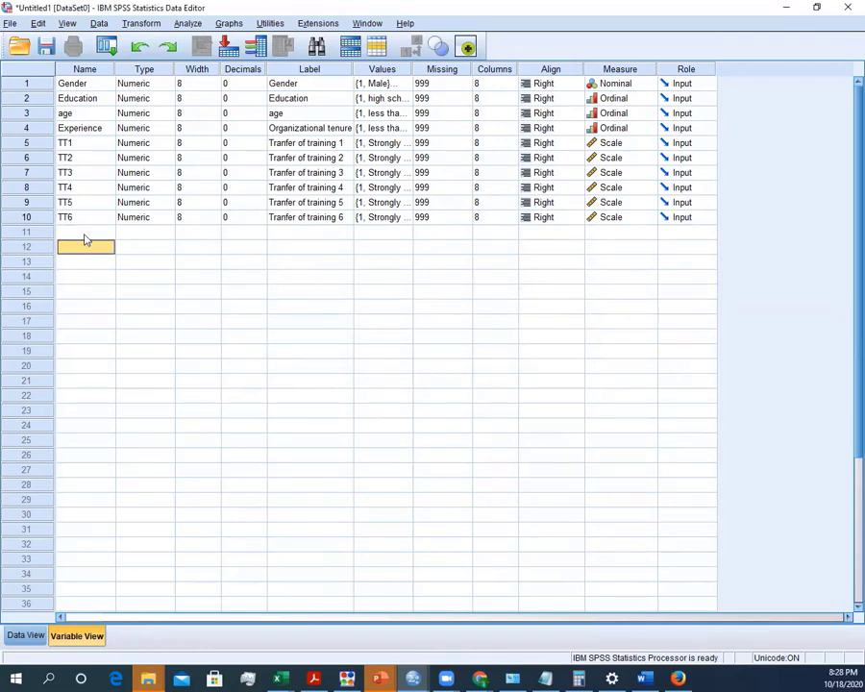
{"action": "left_click", "coordinate": [86, 235]}
{"action": "type", "text": "TT_"}
{"action": "type", "text": "1"}
{"action": "key", "text": "Return"}
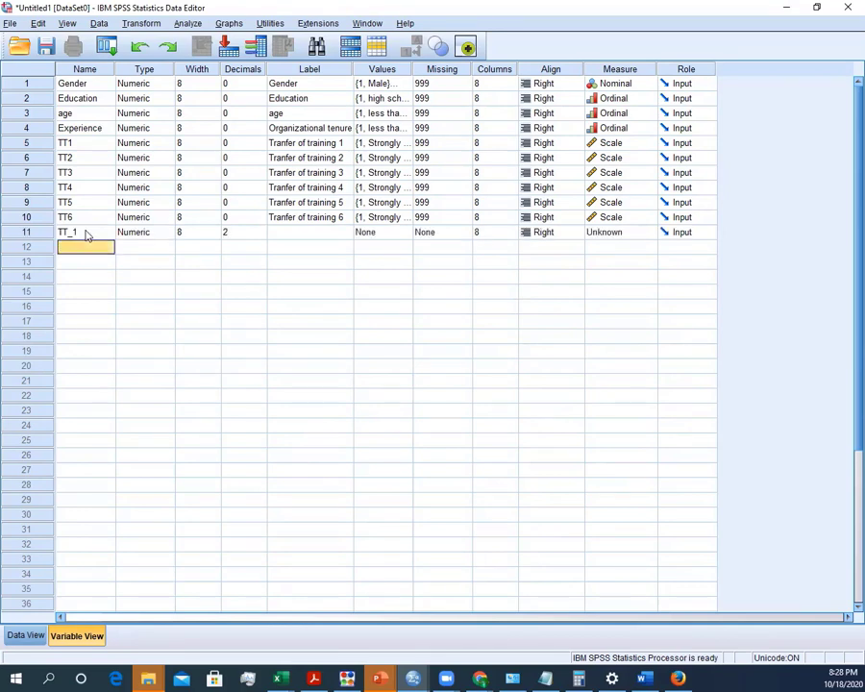
{"action": "left_click", "coordinate": [88, 234]}
{"action": "right_click", "coordinate": [29, 234]}
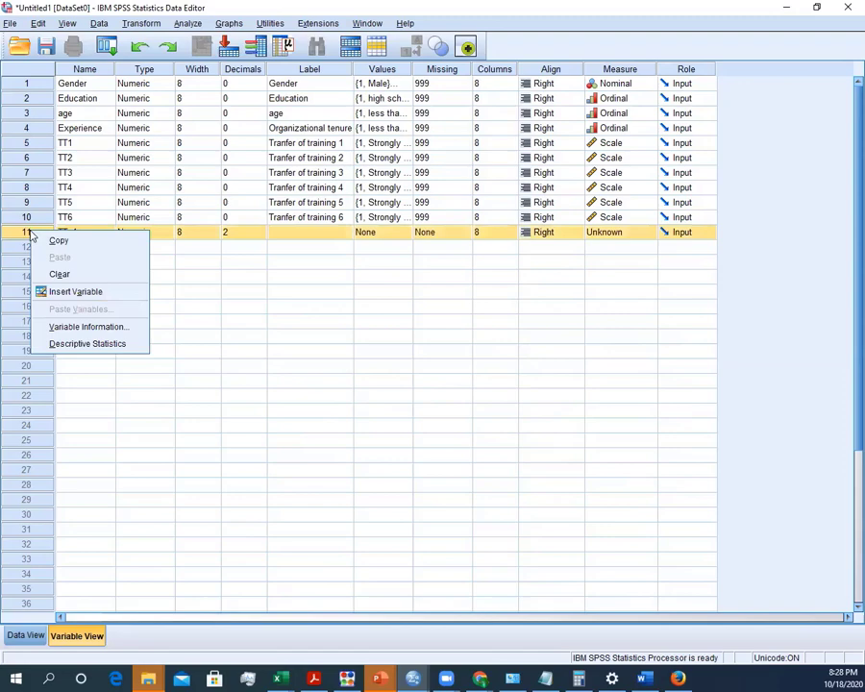
{"action": "left_click", "coordinate": [60, 275]}
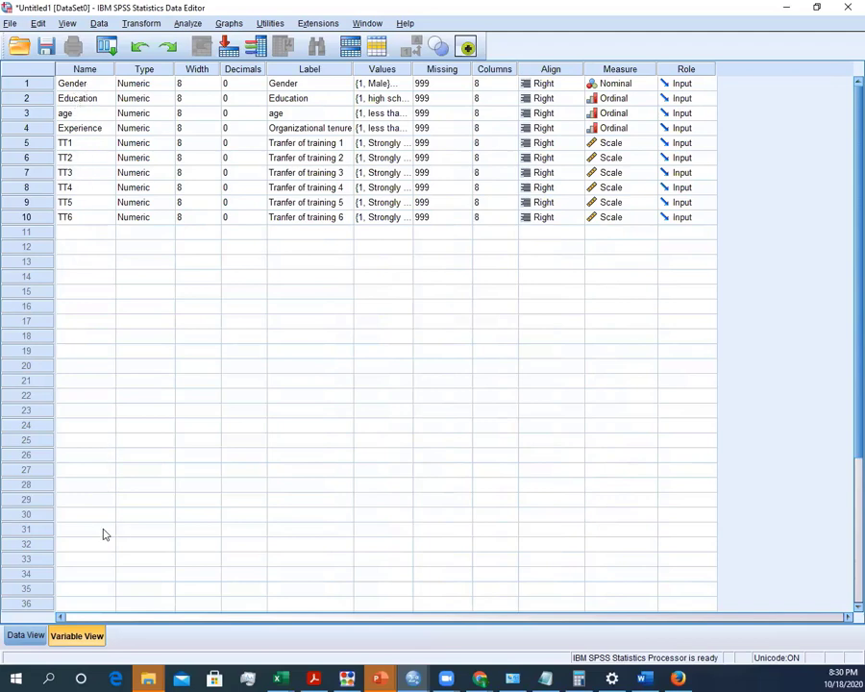
In Data View, enter row 1 demographics: Gender 2, Education 3, age 4, Experience 3
{"action": "left_click", "coordinate": [27, 638]}
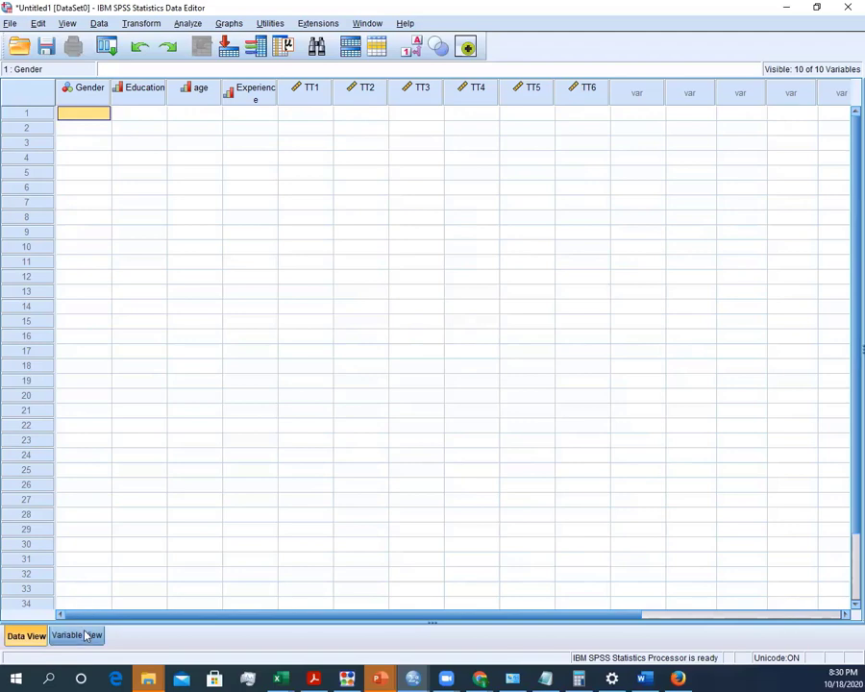
{"action": "left_click", "coordinate": [88, 637]}
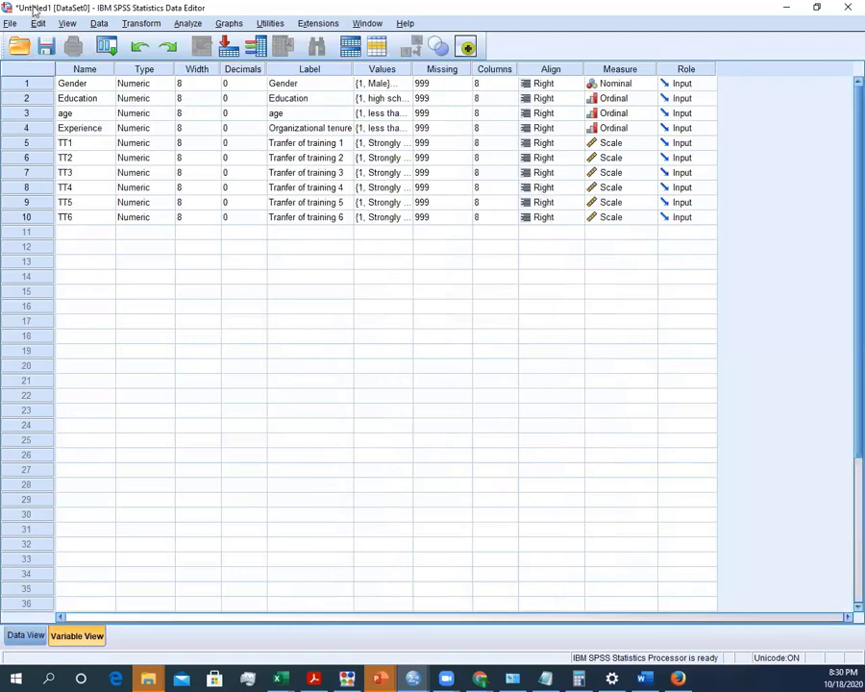
{"action": "left_click", "coordinate": [37, 637]}
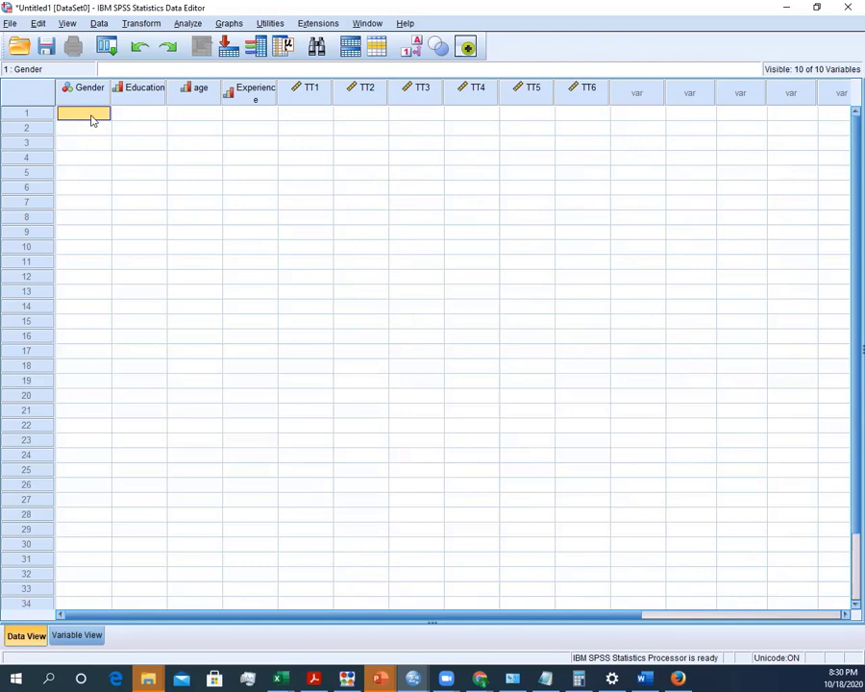
{"action": "type", "text": "2"}
{"action": "left_click", "coordinate": [168, 110]}
{"action": "left_click", "coordinate": [142, 117]}
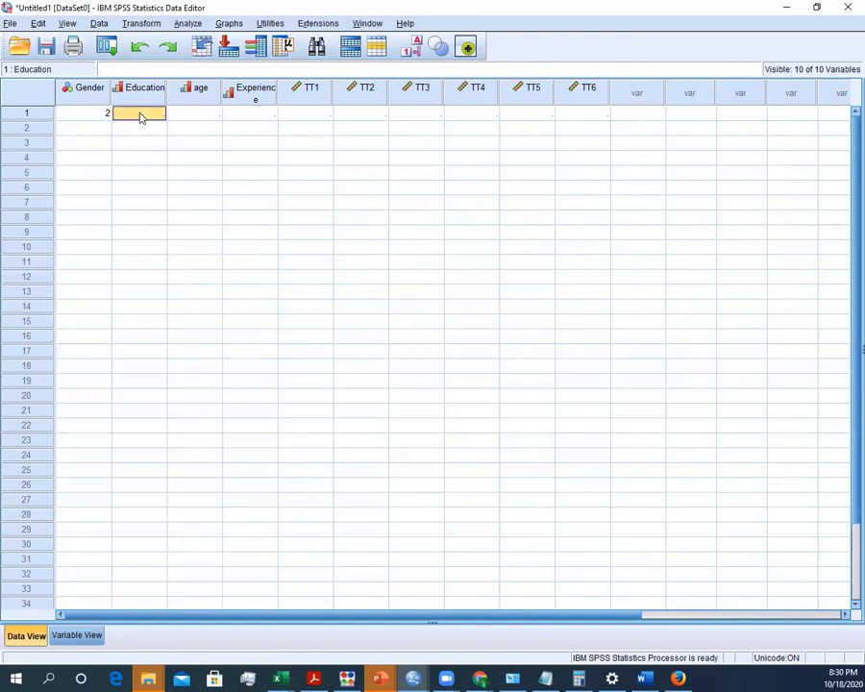
{"action": "type", "text": "3"}
{"action": "left_click", "coordinate": [183, 120]}
{"action": "type", "text": "4"}
{"action": "left_click", "coordinate": [242, 120]}
{"action": "type", "text": "3"}
Enter row 1's TT1–TT6 values as 4, 4, 5, 4, 4, 4
{"action": "left_click", "coordinate": [288, 118]}
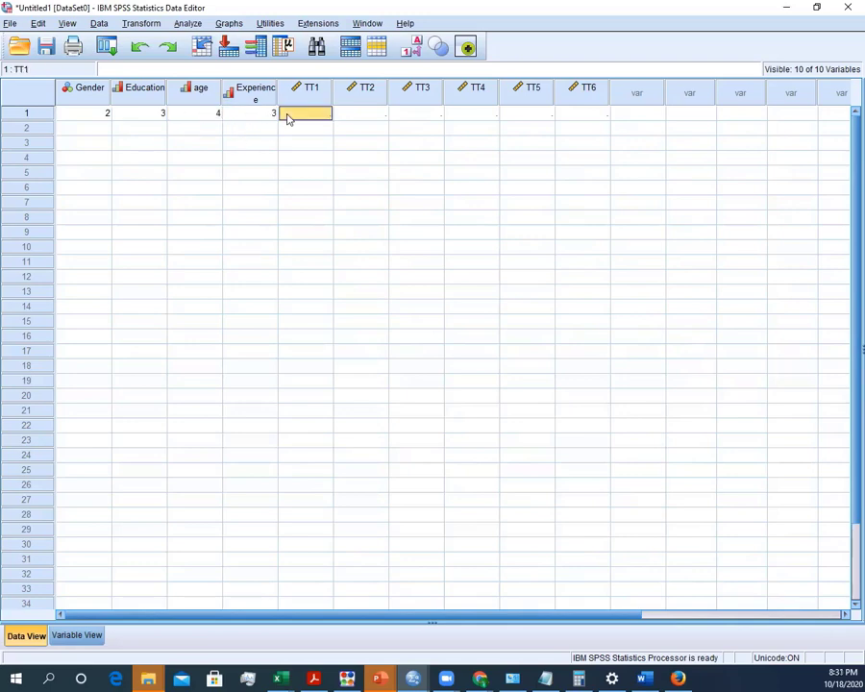
{"action": "type", "text": "4"}
{"action": "left_click", "coordinate": [346, 117]}
{"action": "type", "text": "4"}
{"action": "left_click", "coordinate": [426, 117]}
{"action": "type", "text": "5"}
{"action": "left_click", "coordinate": [460, 116]}
{"action": "type", "text": "4"}
{"action": "left_click", "coordinate": [536, 113]}
{"action": "type", "text": "4"}
{"action": "left_click", "coordinate": [569, 114]}
{"action": "type", "text": "4"}
{"action": "left_click", "coordinate": [494, 117]}
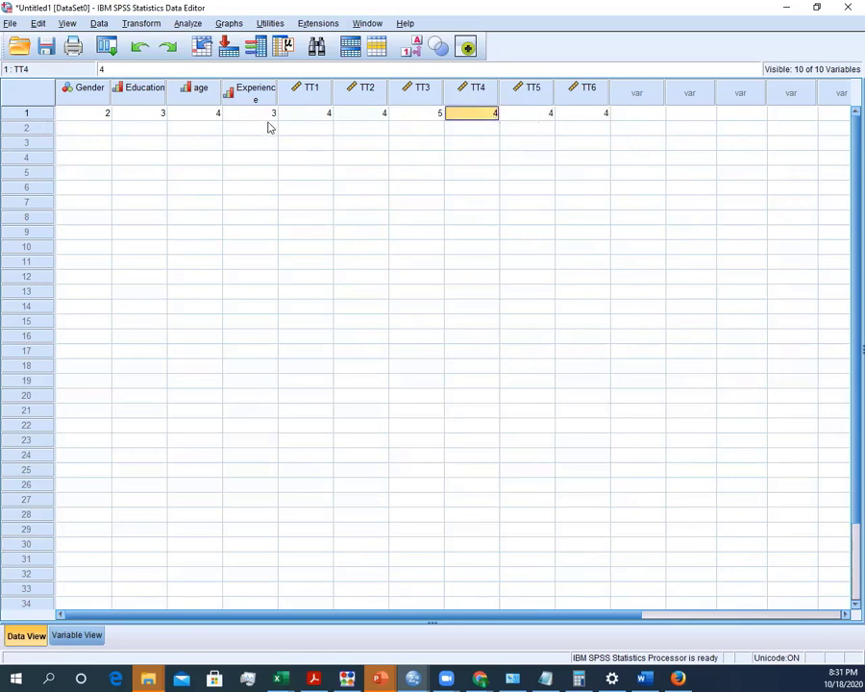
{"action": "double_click", "coordinate": [102, 129]}
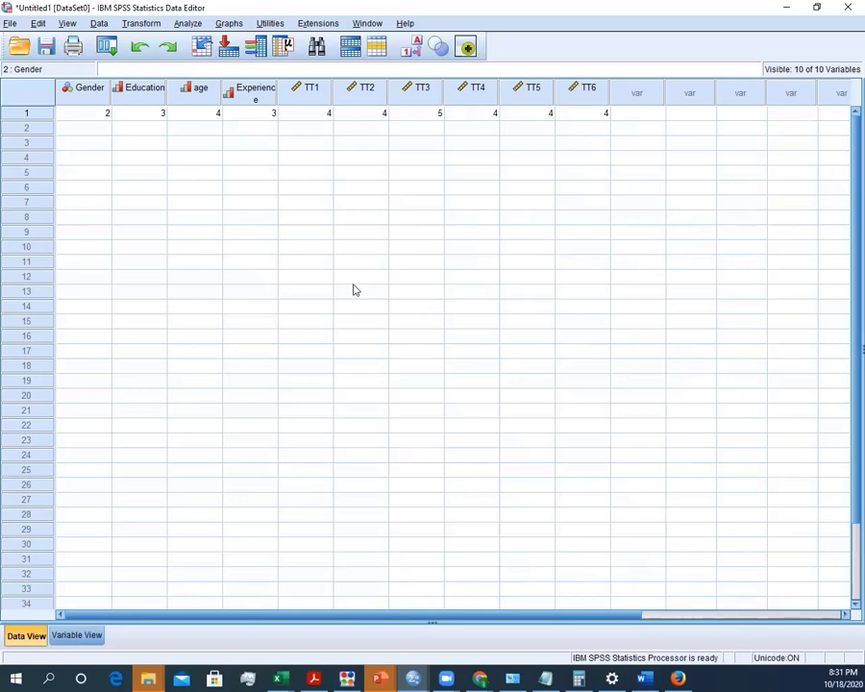
Switch back to Variable View showing all ten variable definitions
{"action": "left_click", "coordinate": [79, 637]}
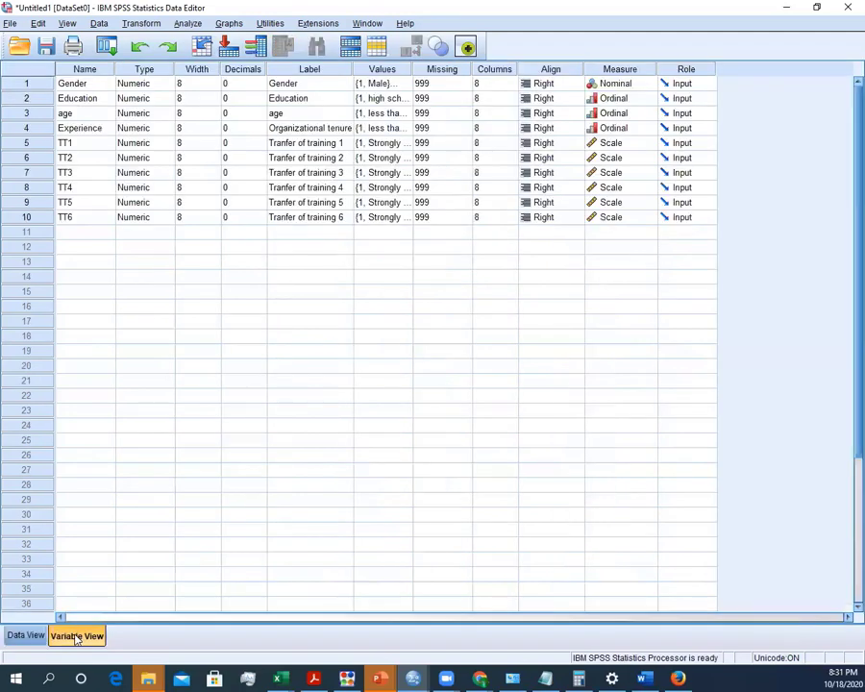